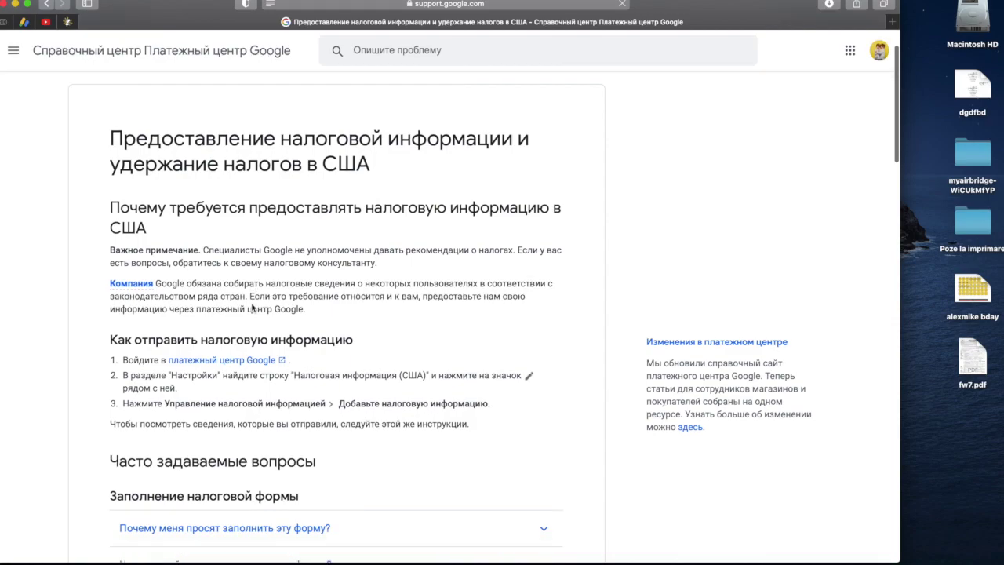
scroll(253, 309, "down", 2)
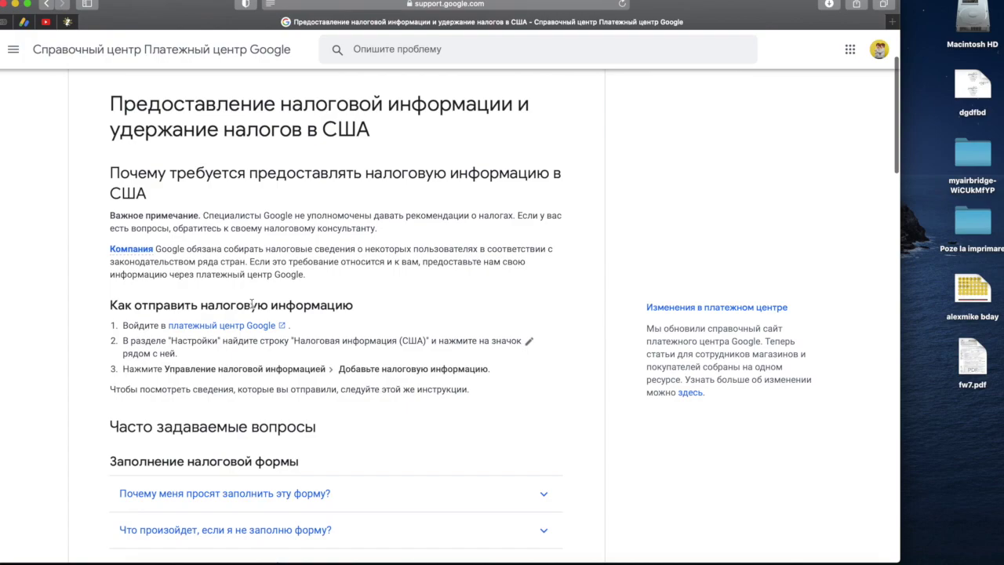
- Scroll through the Payments Help Center article on submitting US tax information
scroll(253, 305, "down", 1)
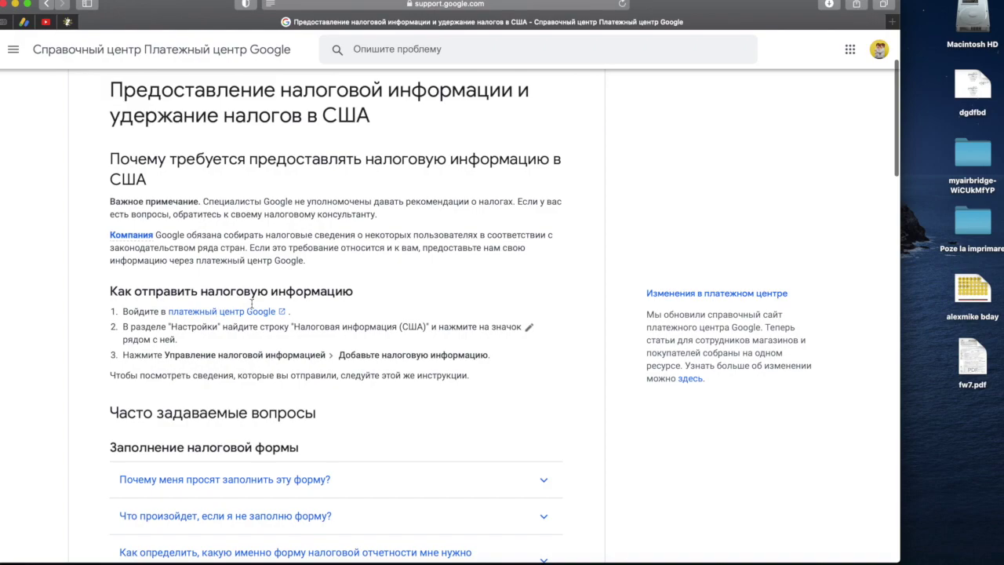
scroll(252, 302, "down", 1)
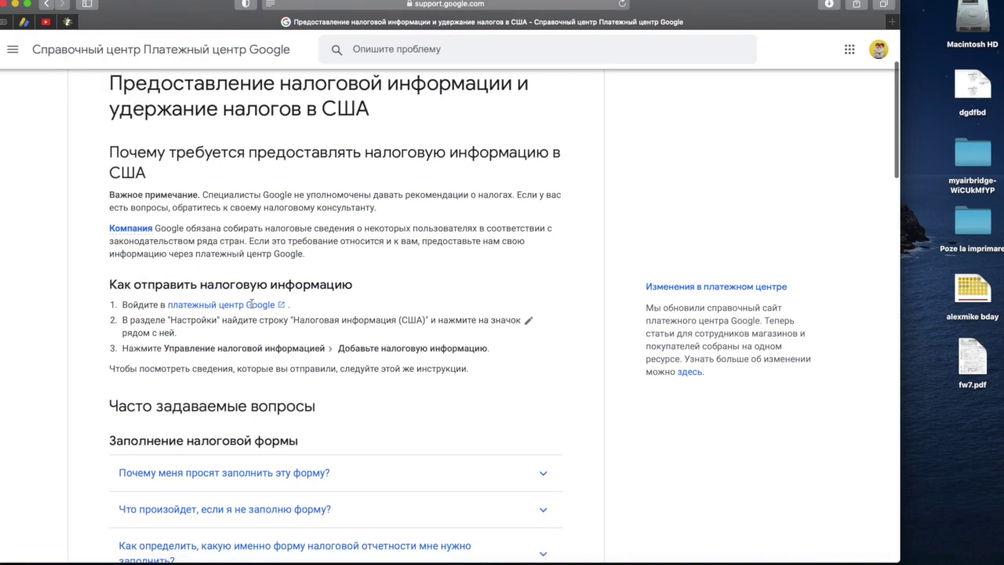
scroll(253, 305, "down", 5)
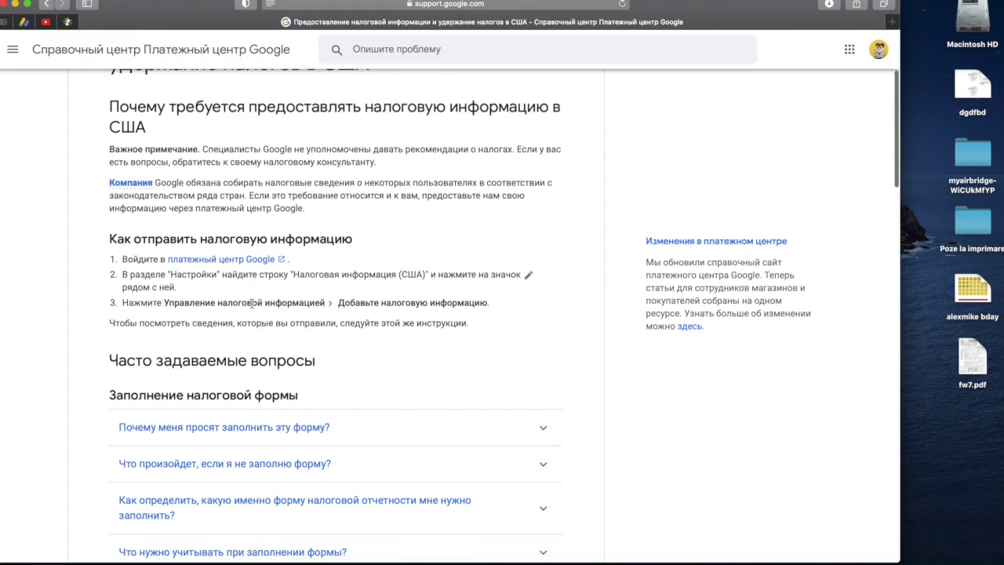
scroll(252, 304, "down", 3)
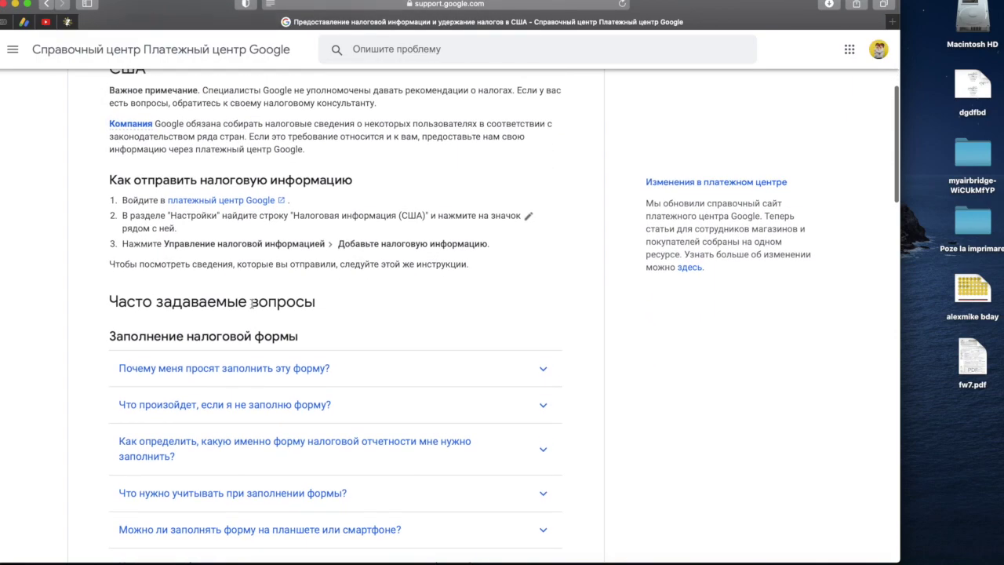
scroll(253, 305, "up", 5)
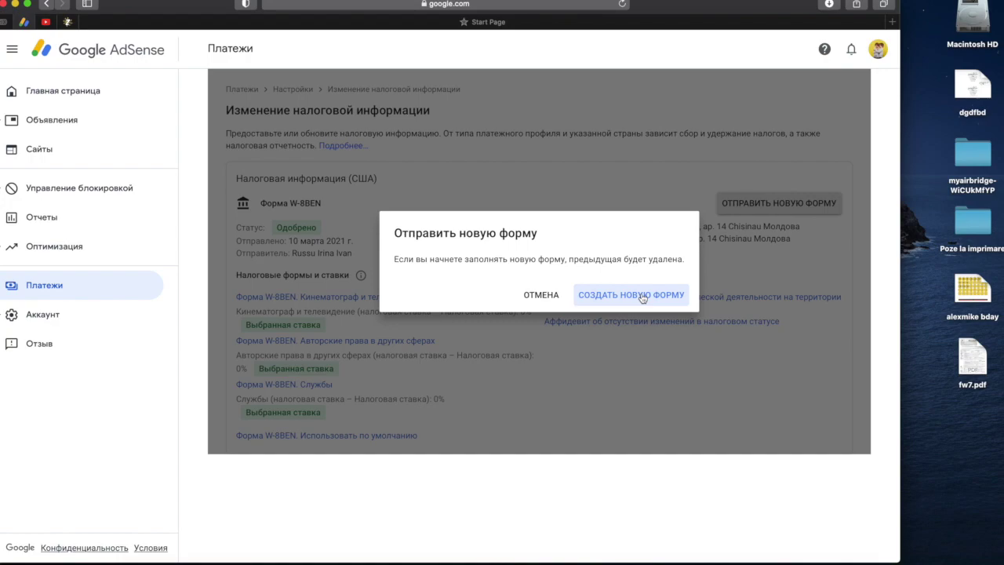
- Confirm replacing the old tax form and re-verify the account with the saved password
left_click(642, 297)
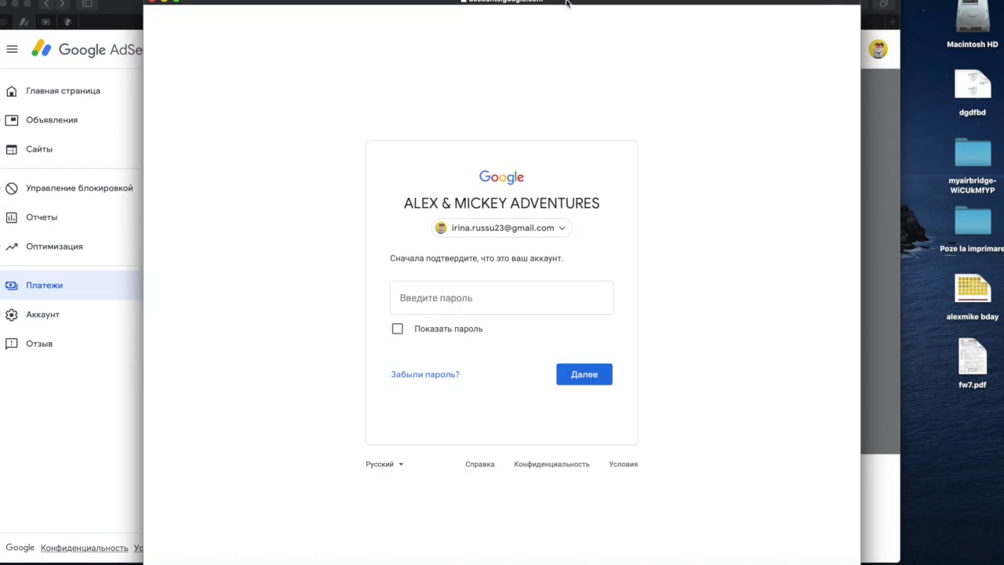
left_click(507, 290)
left_click(498, 327)
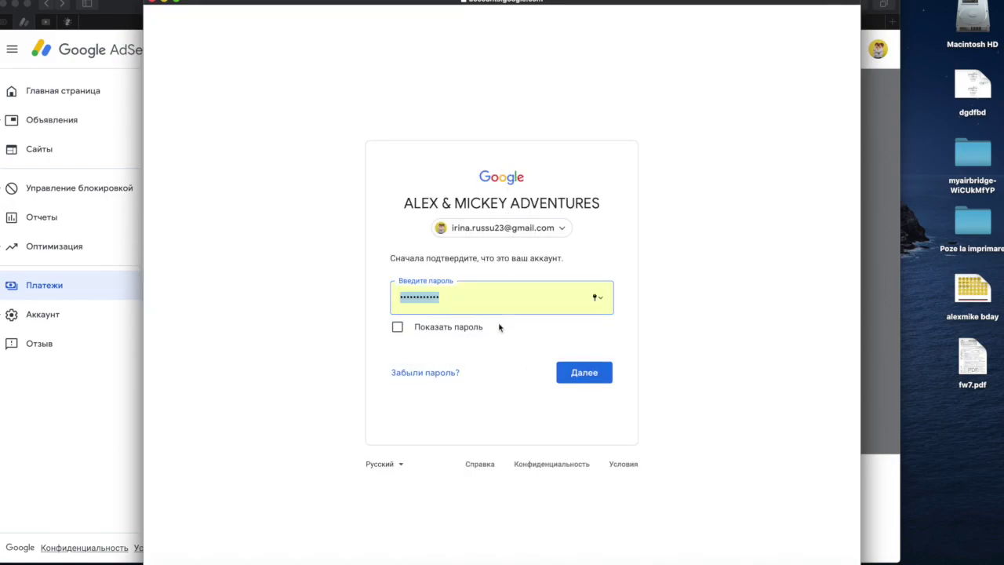
left_click(575, 383)
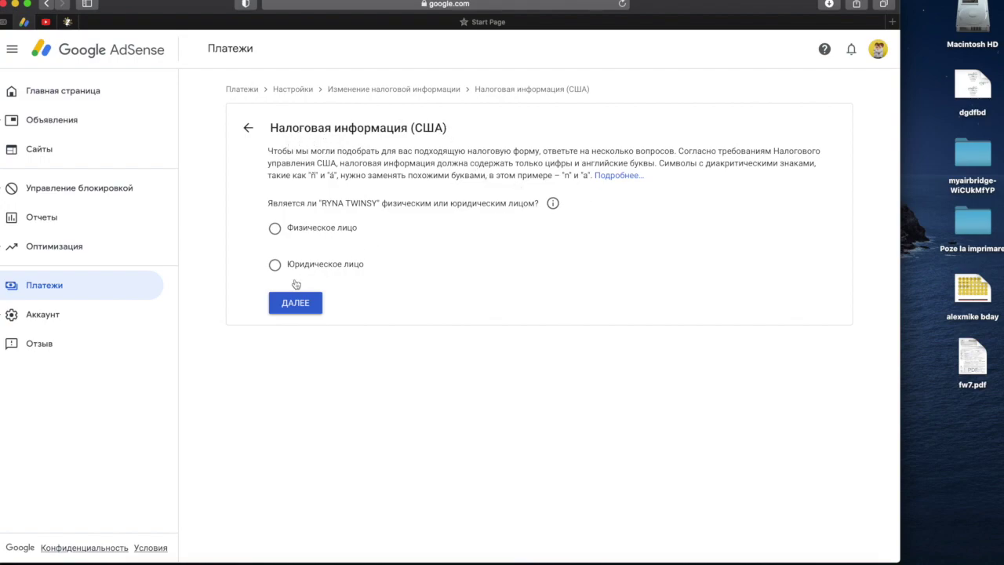
- Choose Individual, answer No to US citizen or resident, and select the W-8BEN form
left_click(276, 229)
left_click(295, 303)
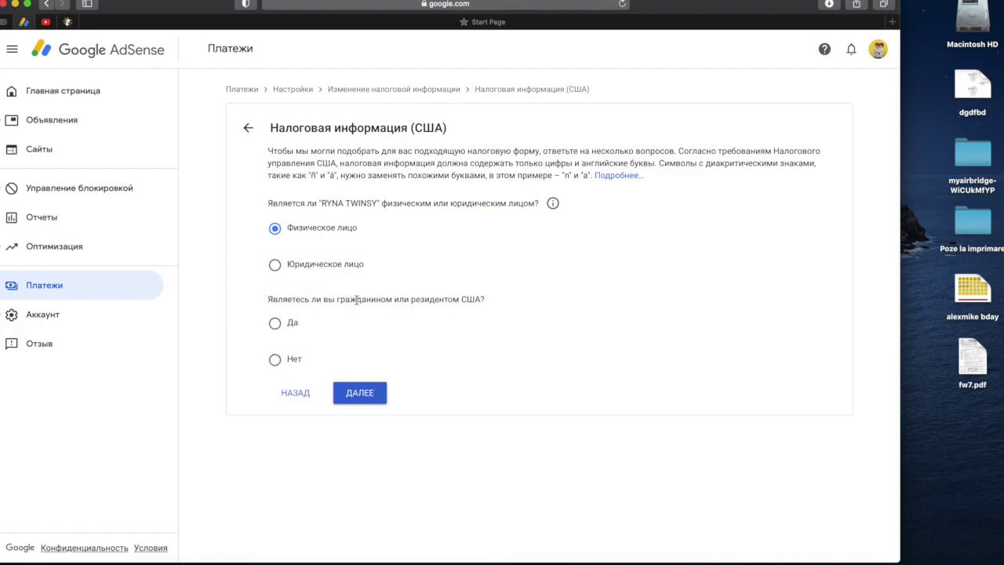
left_click(277, 361)
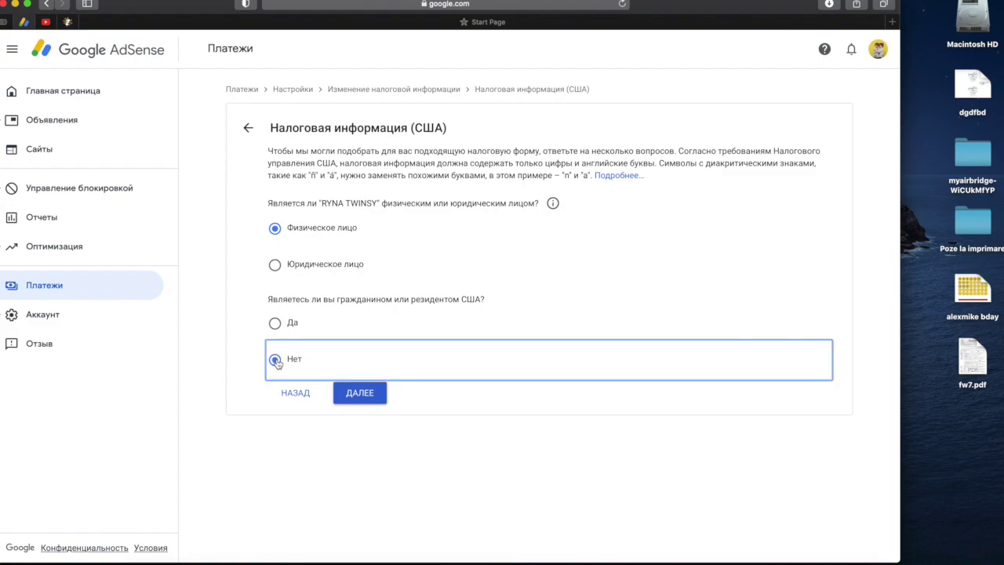
left_click(342, 392)
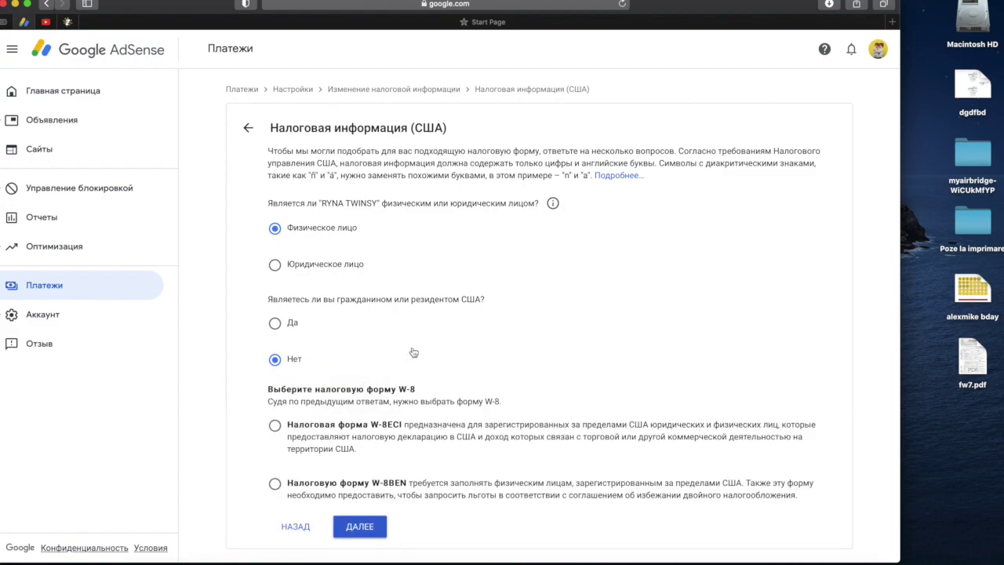
left_click(350, 486)
left_click(420, 527)
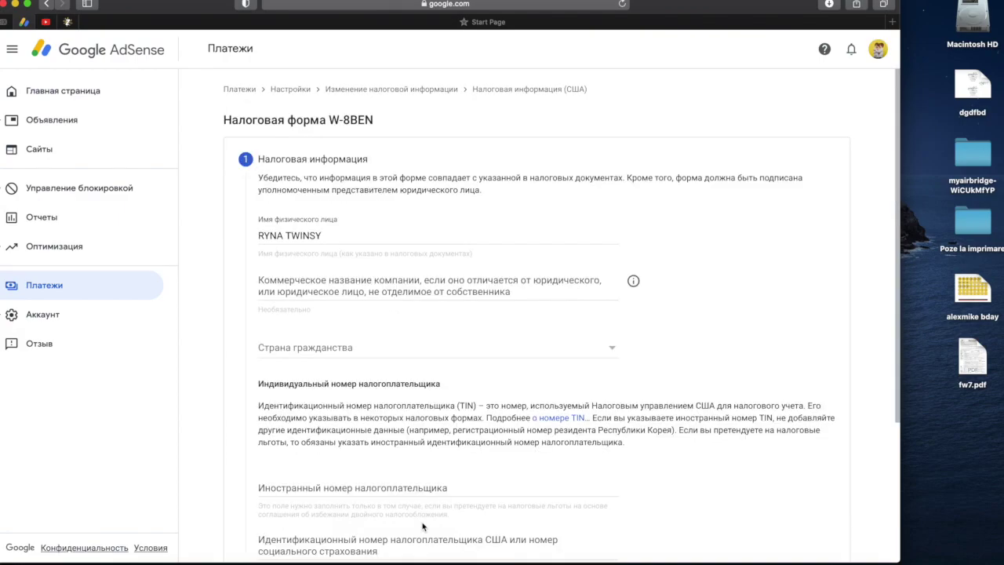
- Replace the individual's name with the taxpayer's full name and fill in the foreign taxpayer ID
scroll(367, 355, "down", 3)
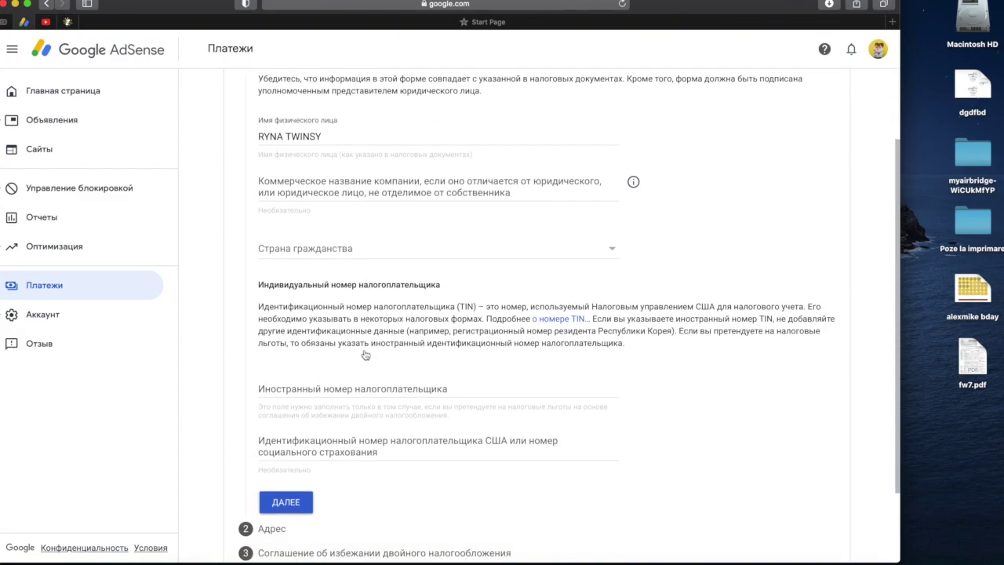
left_click_drag(325, 138, 231, 138)
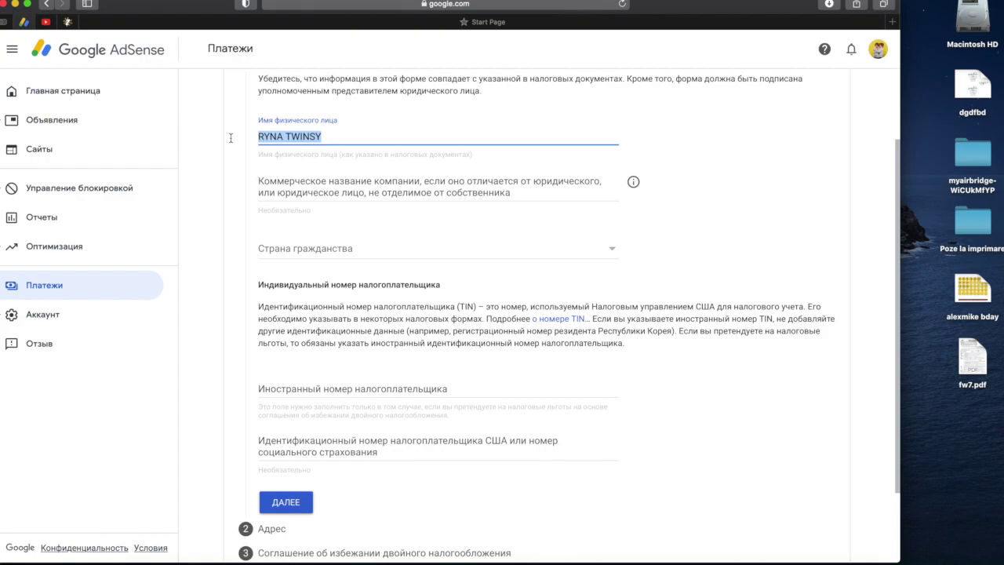
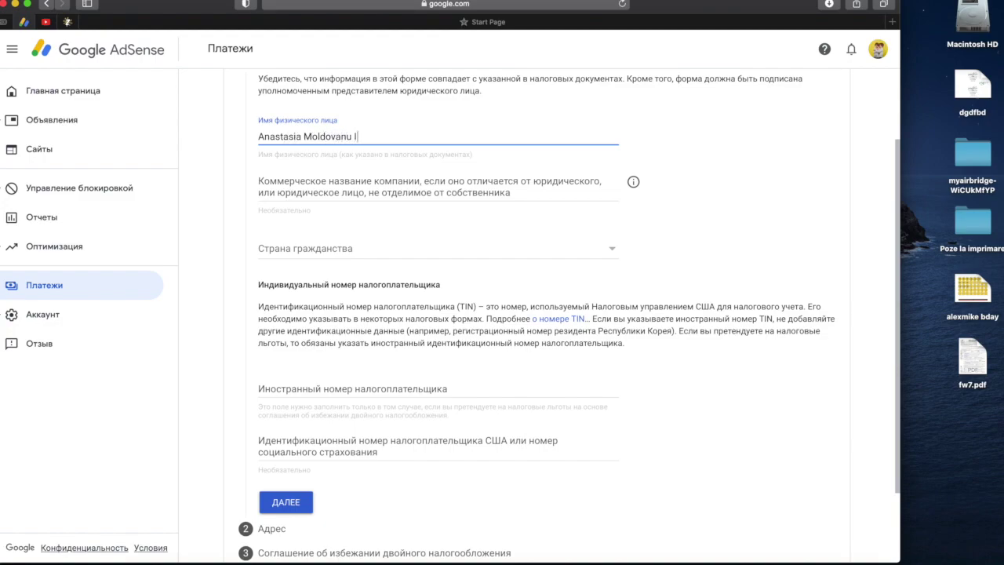
left_click(361, 387)
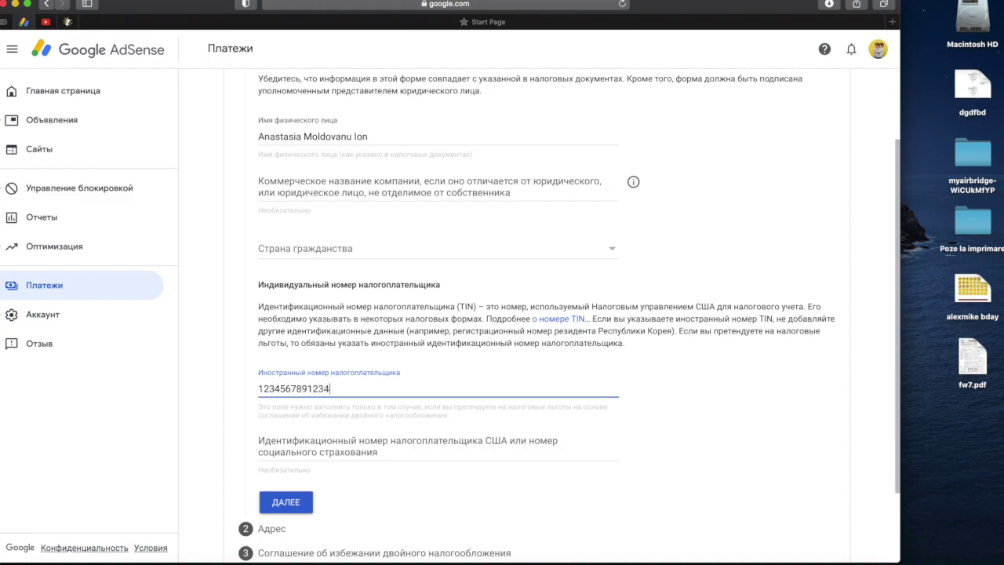
scroll(574, 456, "down", 3)
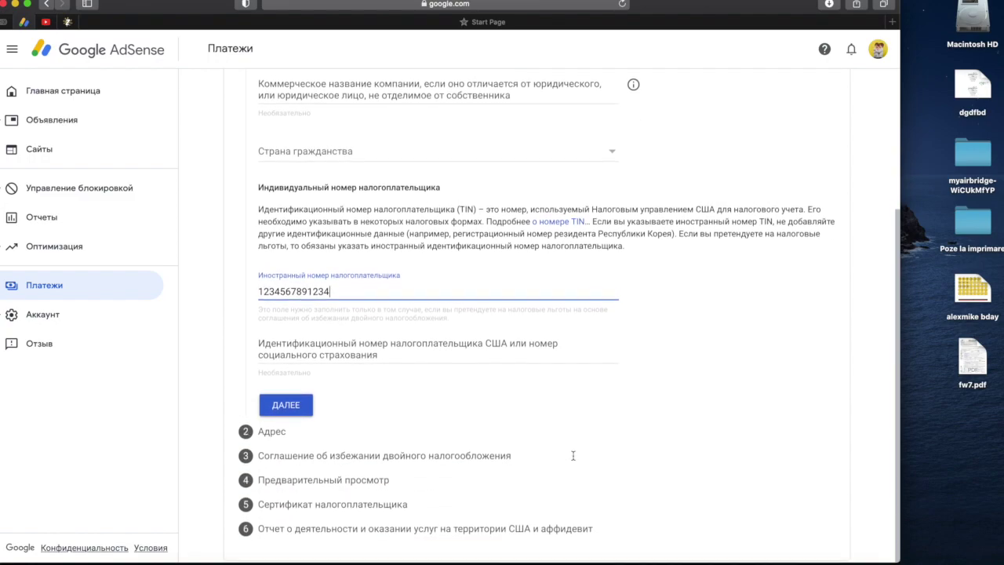
left_click(295, 409)
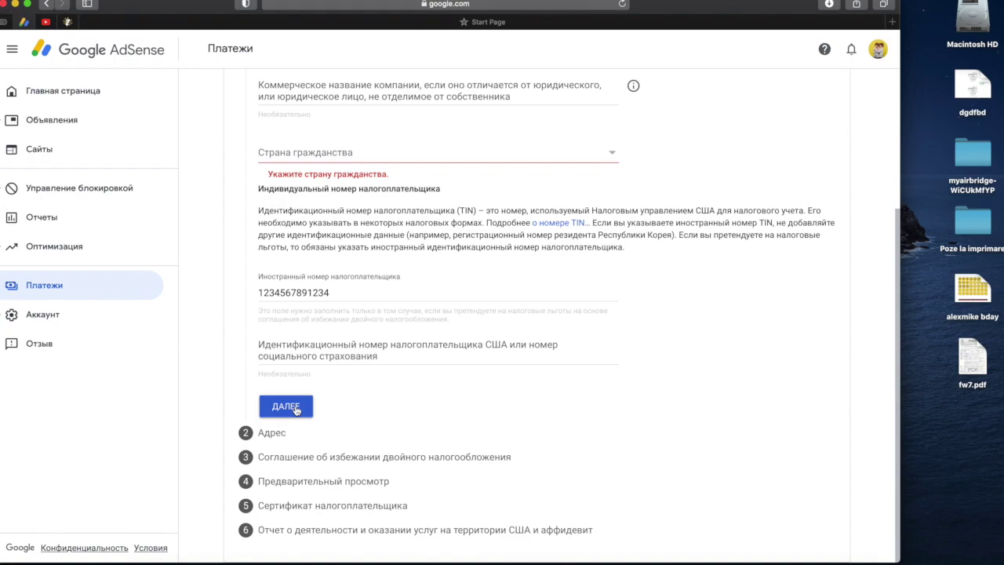
- Set the country of citizenship to Moldova
scroll(298, 392, "up", 2)
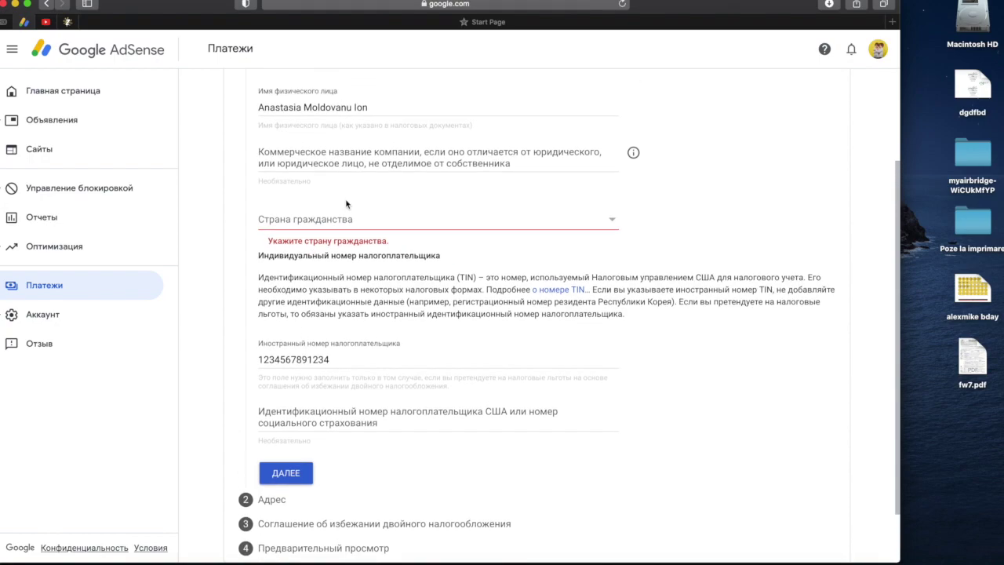
left_click(386, 229)
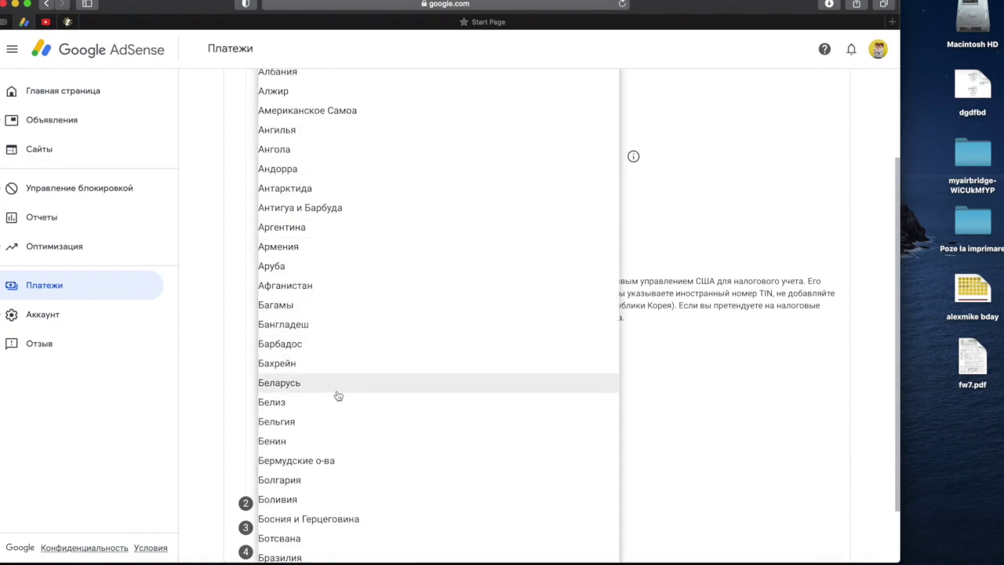
scroll(337, 395, "down", 12)
scroll(339, 396, "down", 15)
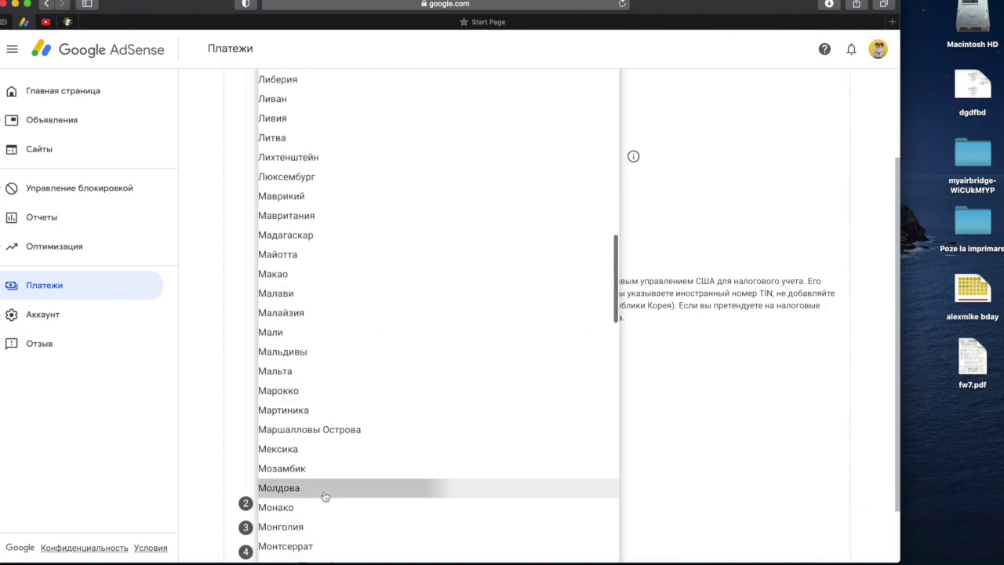
left_click(325, 488)
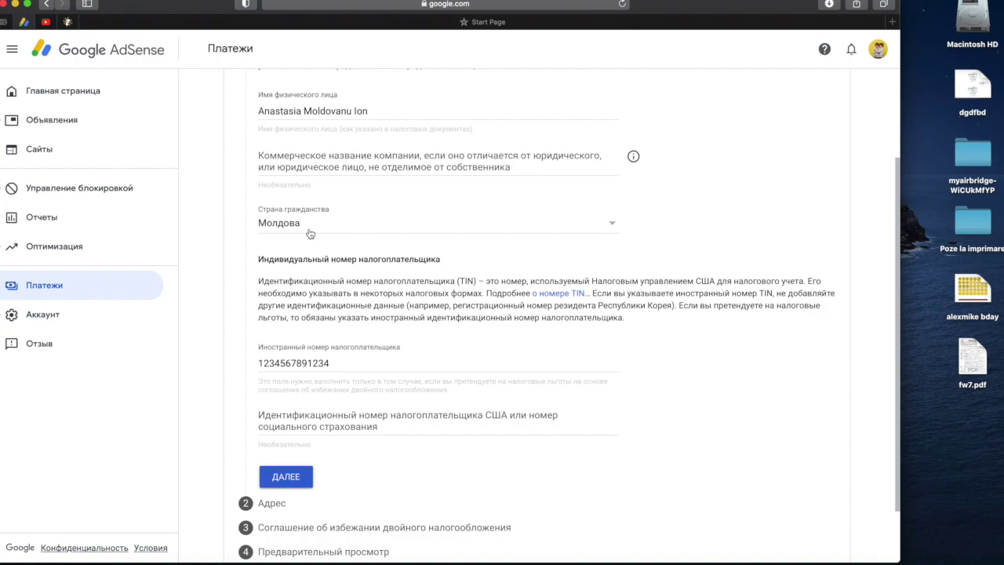
scroll(549, 534, "down", 2)
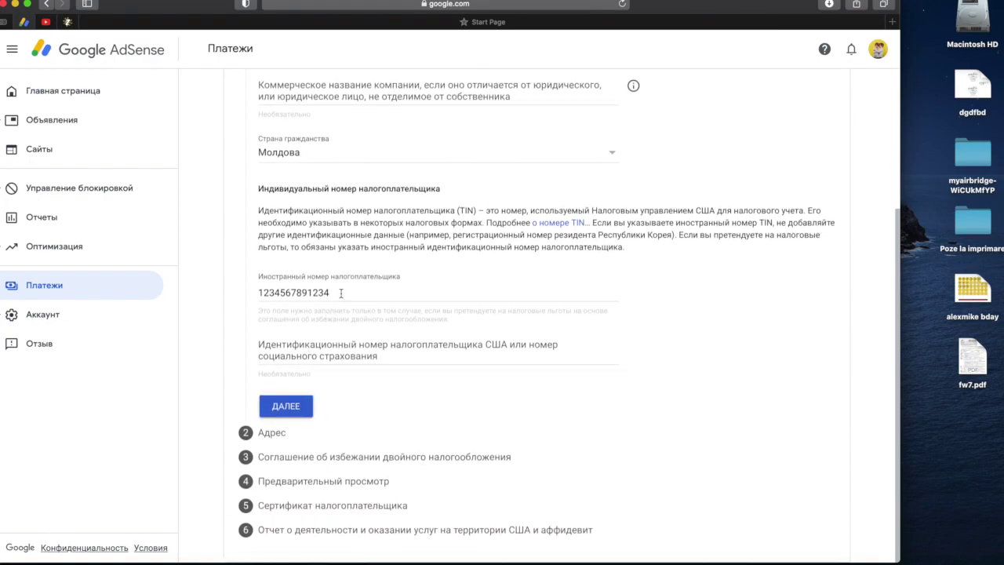
- On the address step, tick the third-party address box and enter the street address
left_click(303, 405)
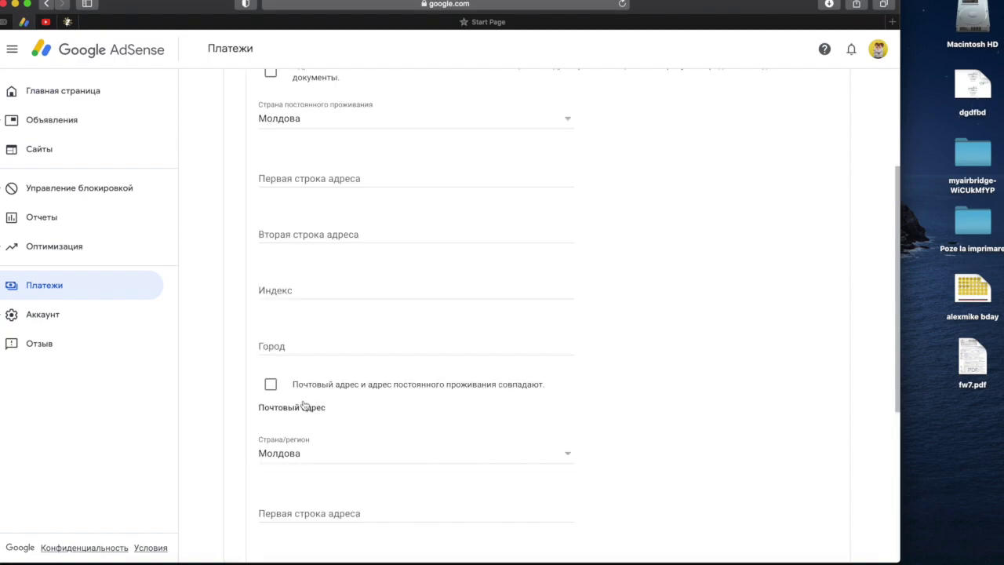
scroll(372, 330, "up", 5)
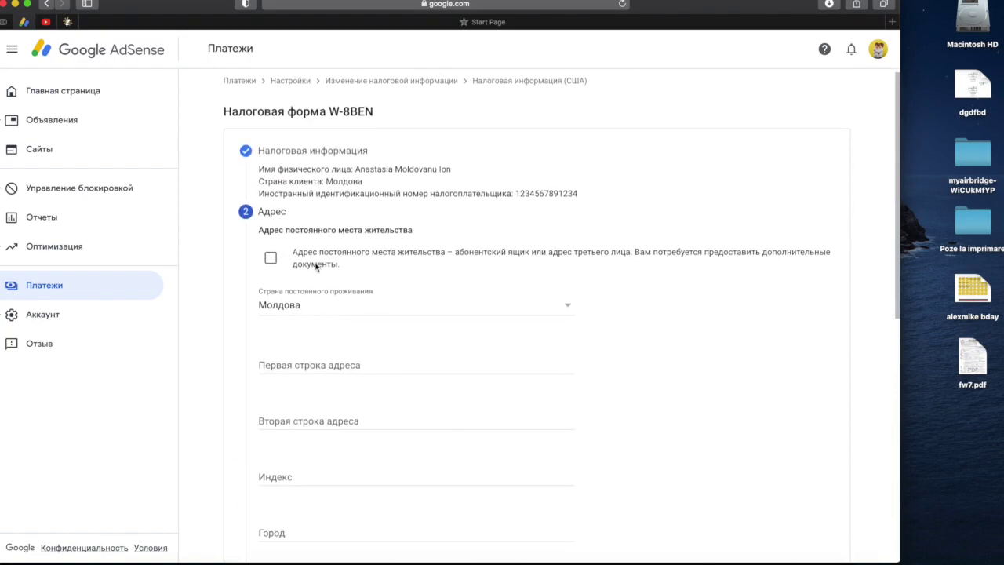
left_click(270, 258)
left_click(325, 361)
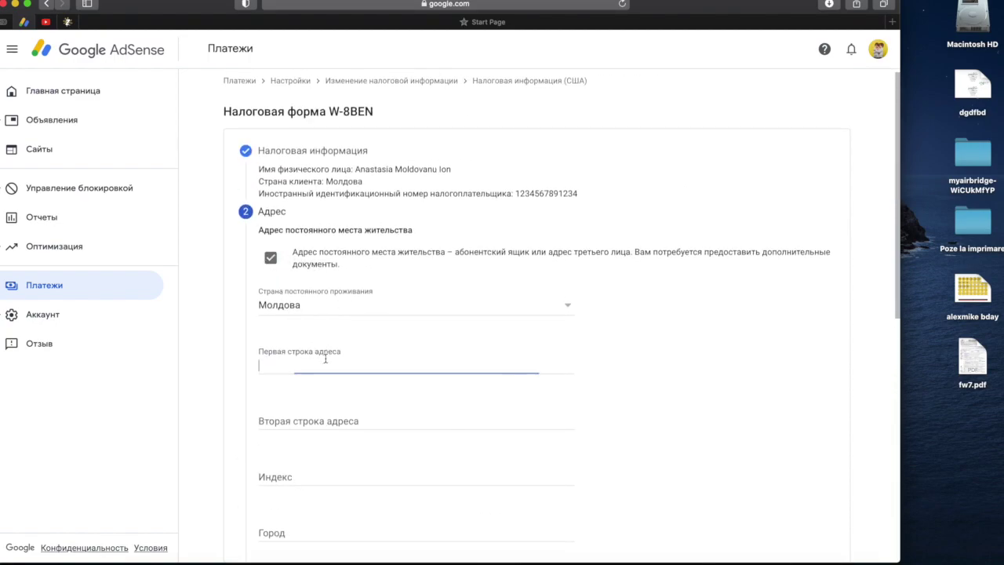
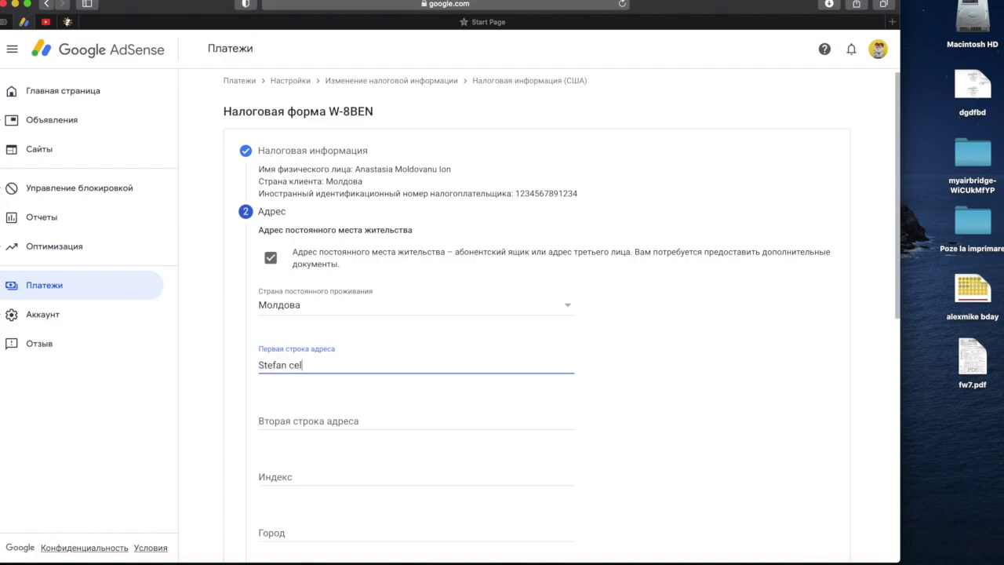
- Enter the residence city, mark the postal address as identical, and continue to the treaty step
scroll(534, 422, "down", 3)
left_click(359, 399)
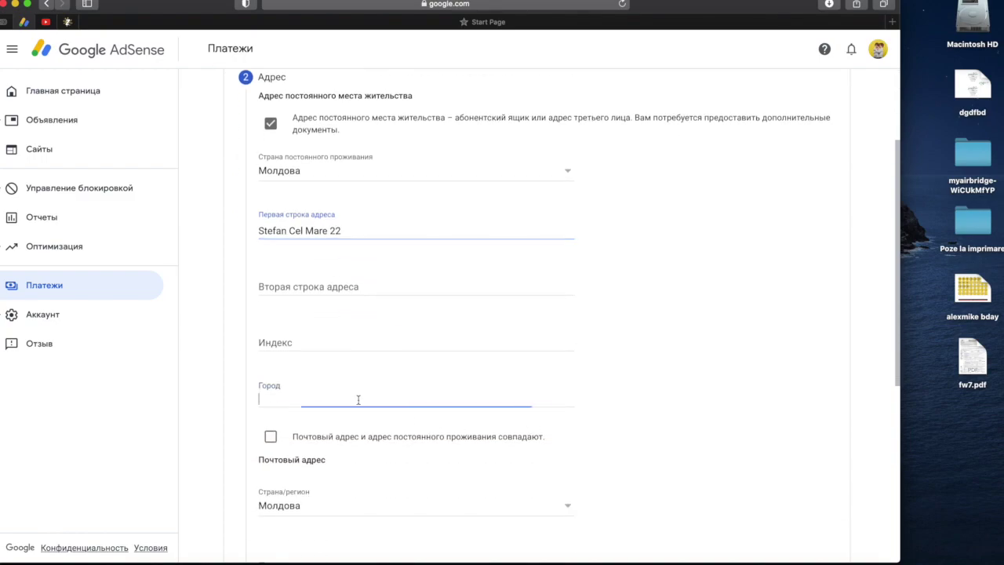
type("Chisinau")
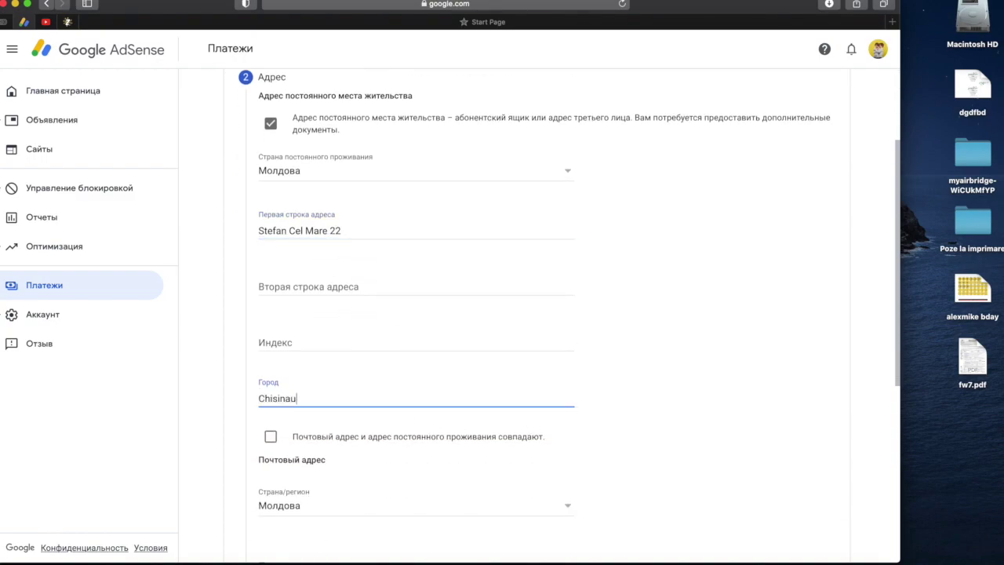
left_click(271, 438)
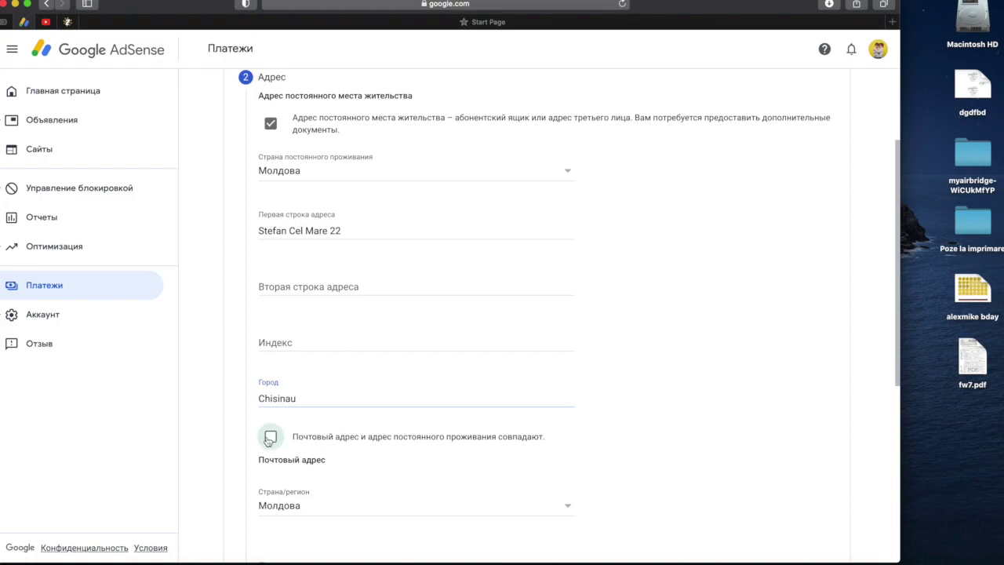
scroll(363, 482, "down", 2)
left_click(352, 430)
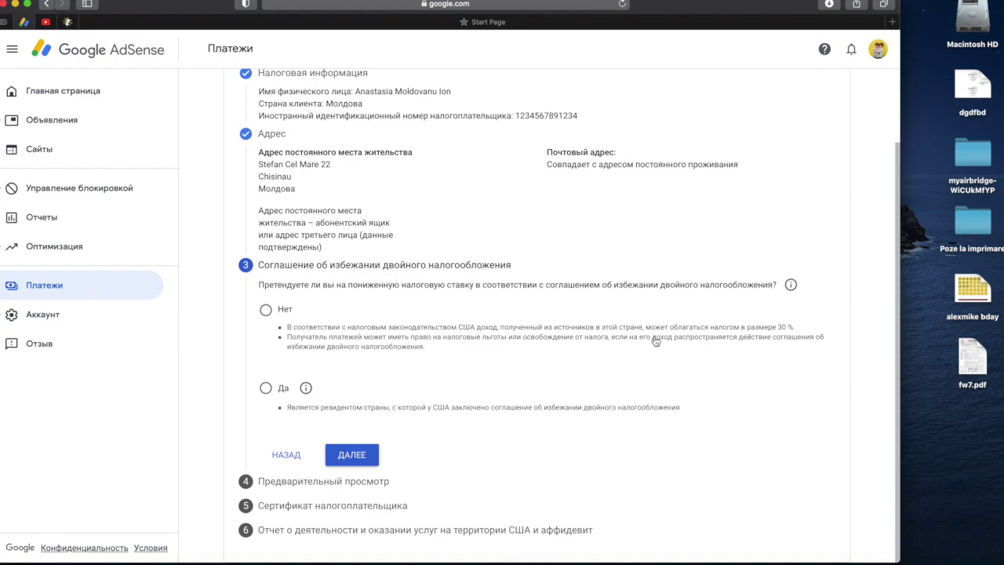
- Claim treaty benefits (Да) with Молдова as treaty country and confirm residency there
left_click(265, 389)
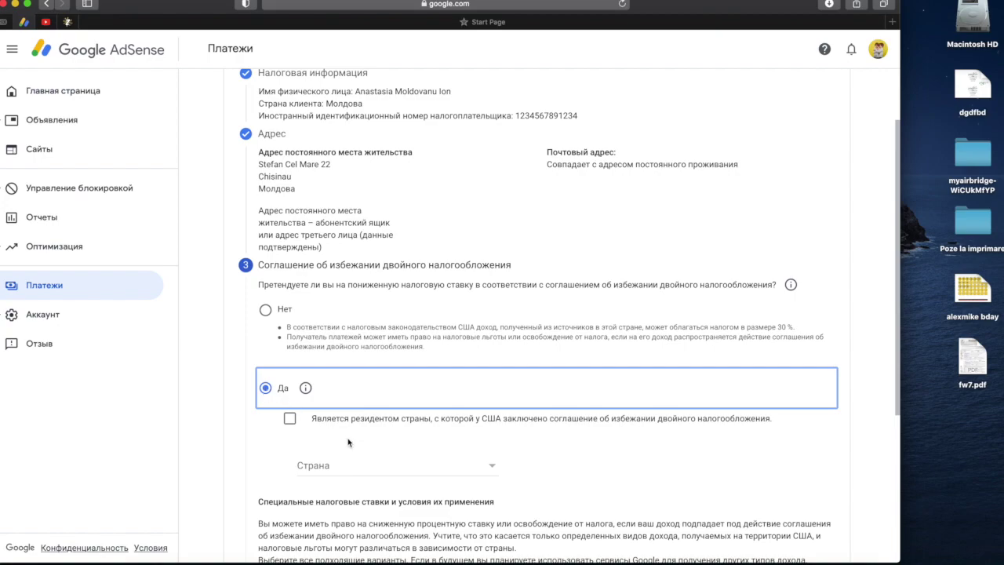
scroll(351, 442, "down", 2)
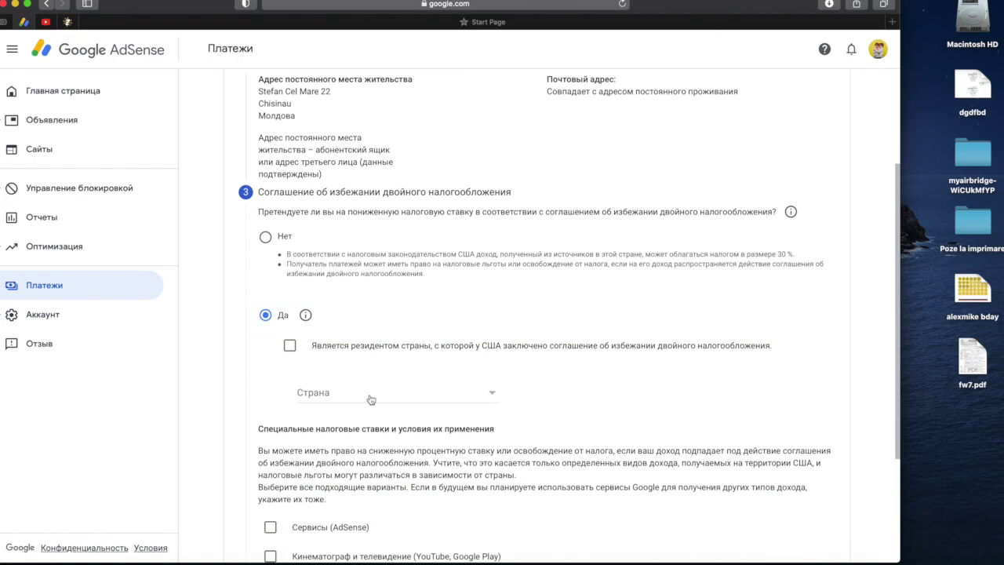
left_click(371, 399)
scroll(371, 400, "down", 10)
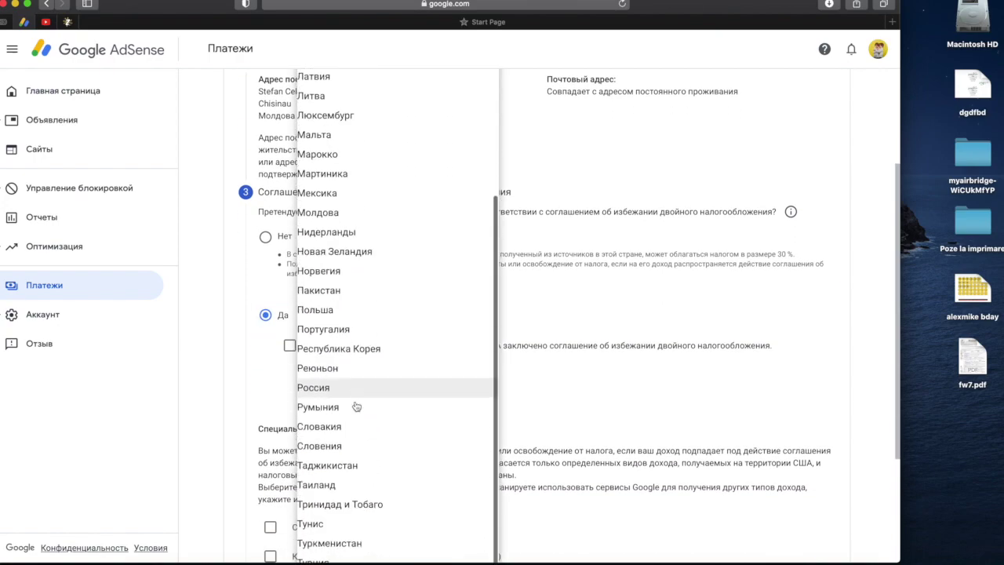
scroll(355, 408, "up", 5)
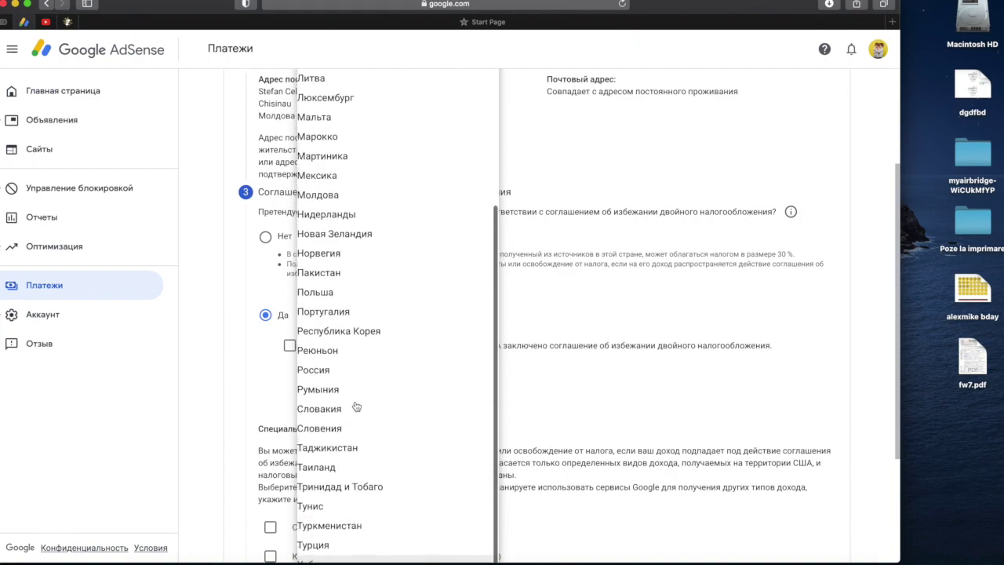
left_click(344, 232)
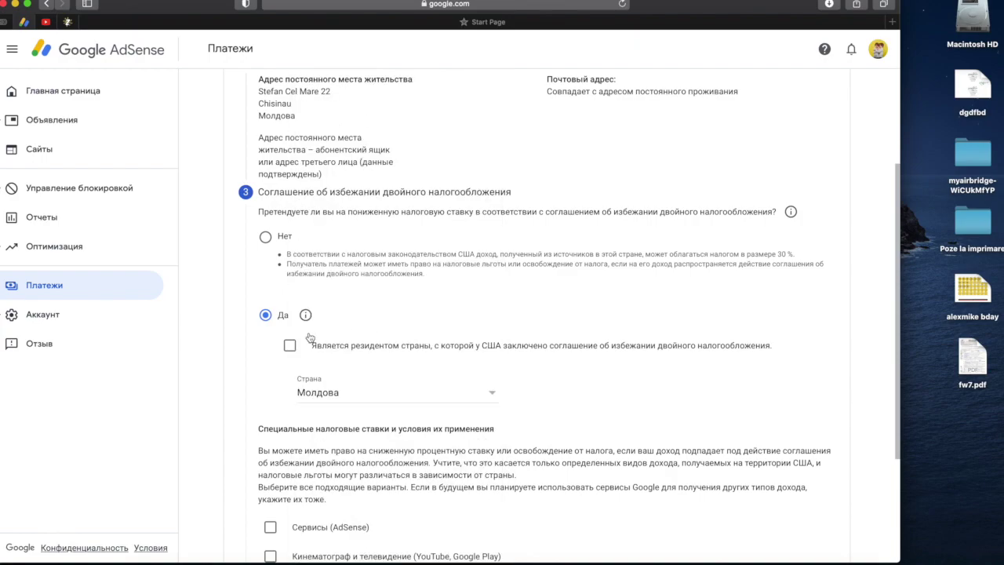
left_click(290, 346)
- Add Сервисы (AdSense) income at 0 % under Статья 4, пункт 1 and confirm the justification
scroll(515, 407, "down", 5)
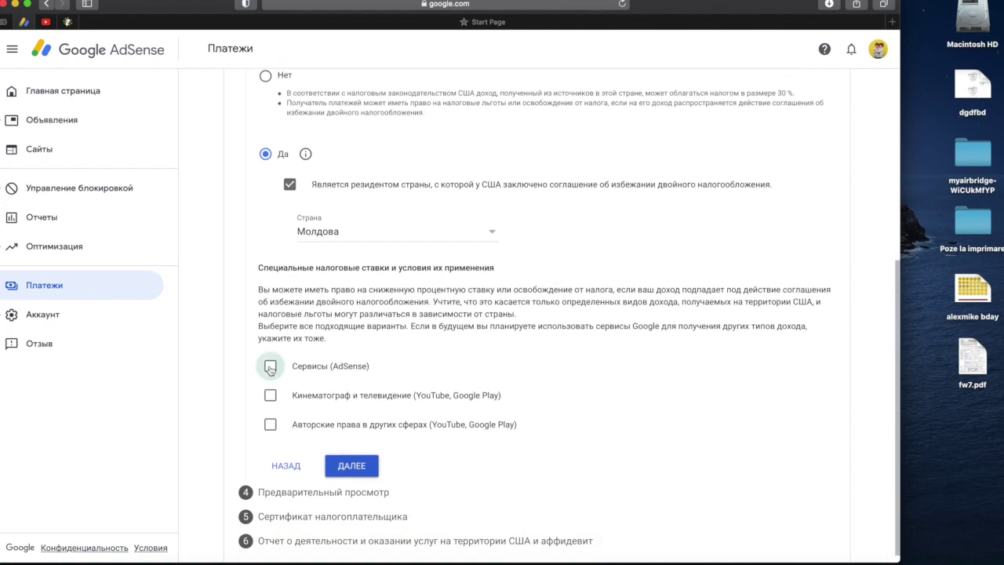
left_click(270, 366)
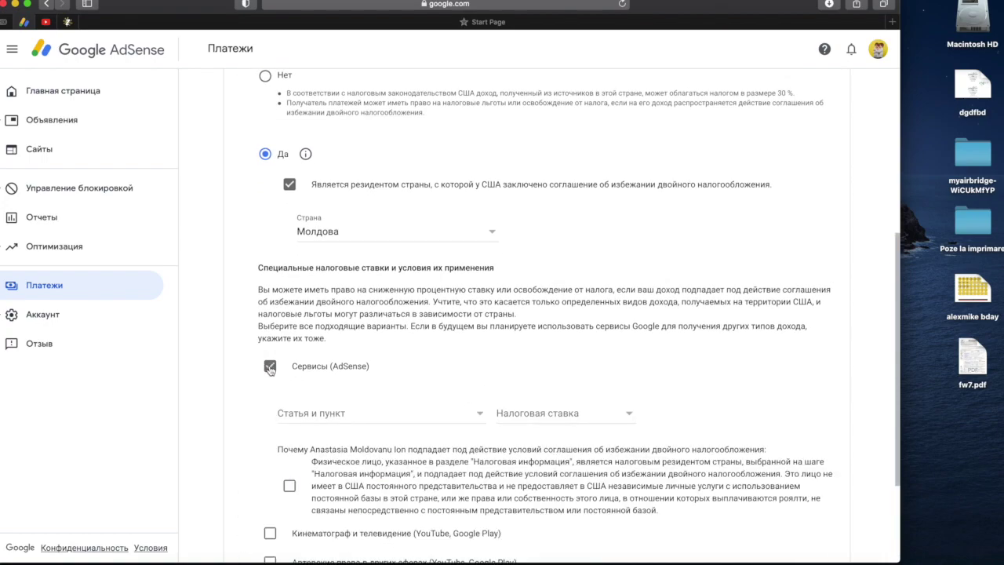
left_click(482, 417)
left_click(372, 432)
left_click(537, 409)
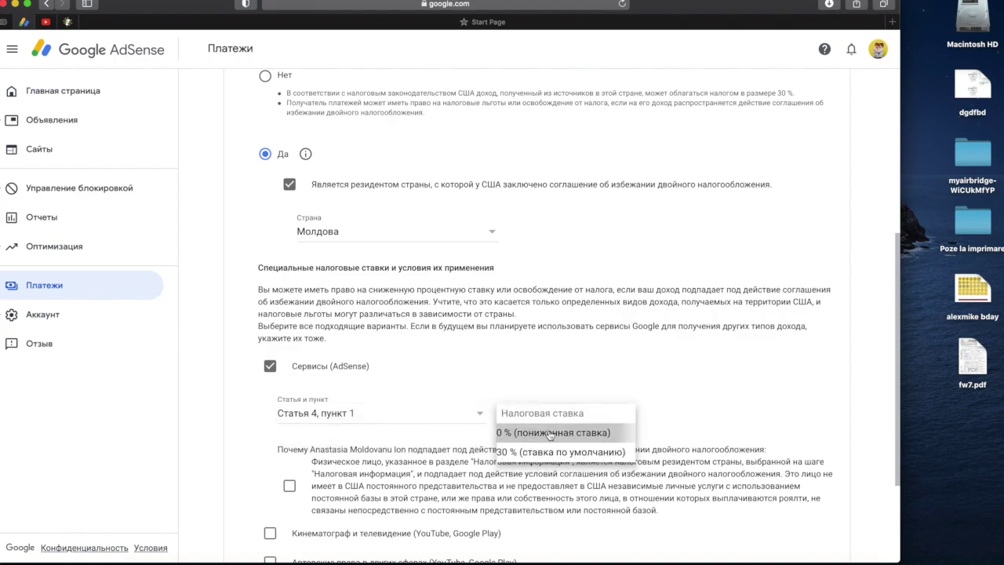
left_click(551, 434)
scroll(518, 464, "down", 2)
scroll(518, 464, "down", 3)
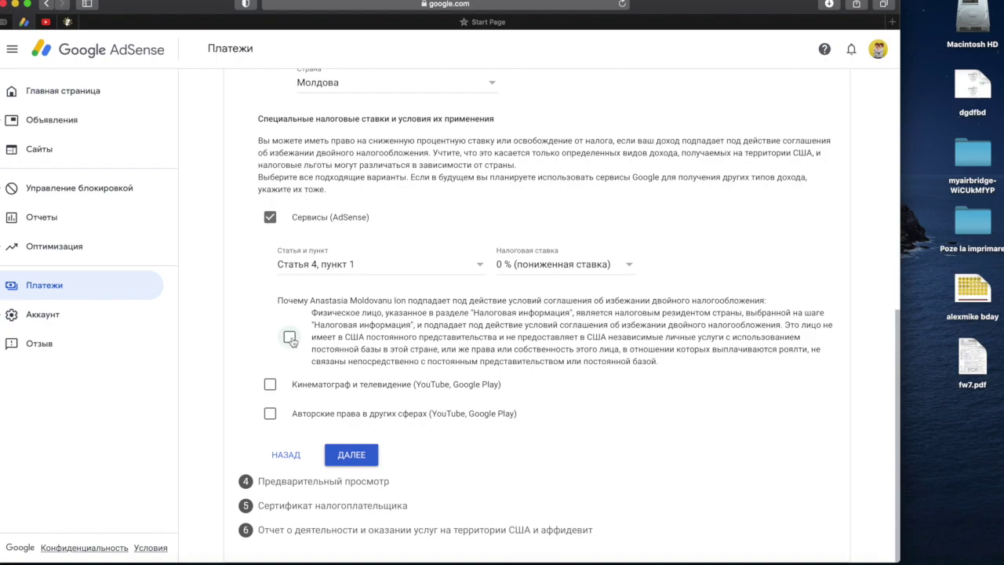
left_click(290, 339)
- Add Кинематограф и телевидение income at 0 % under Статья 3, пункт 1, with eligibility confirmed
left_click(270, 385)
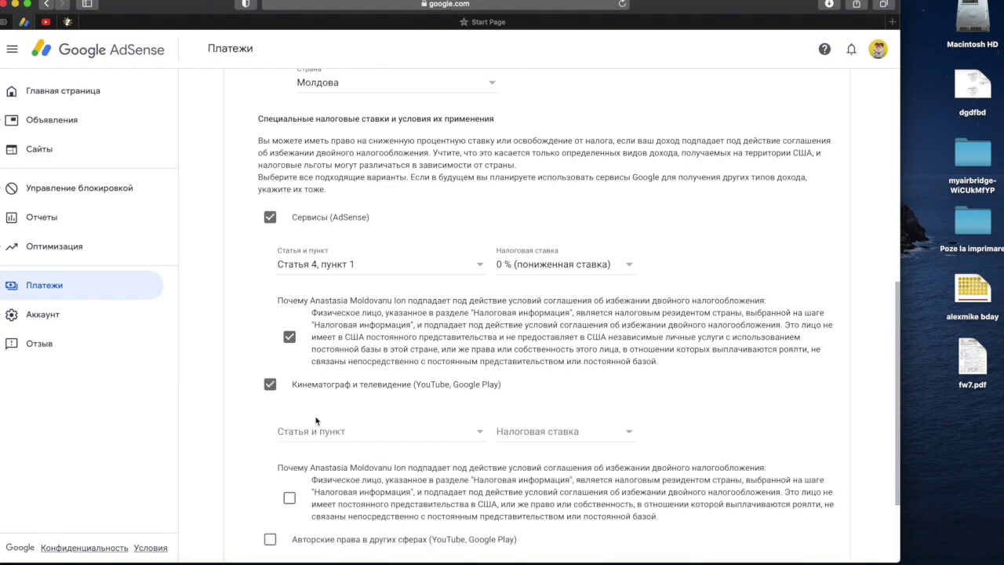
left_click(324, 434)
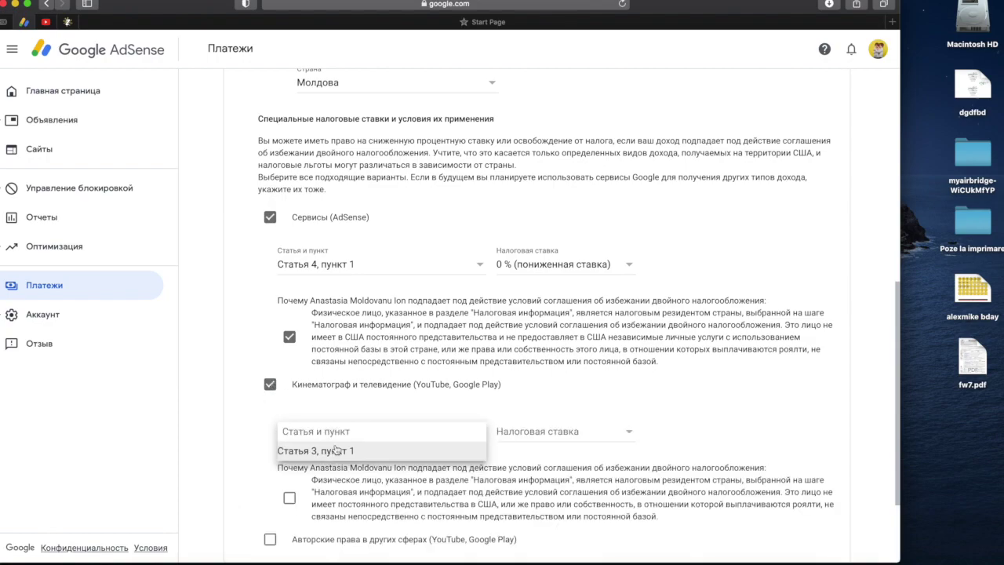
left_click(339, 452)
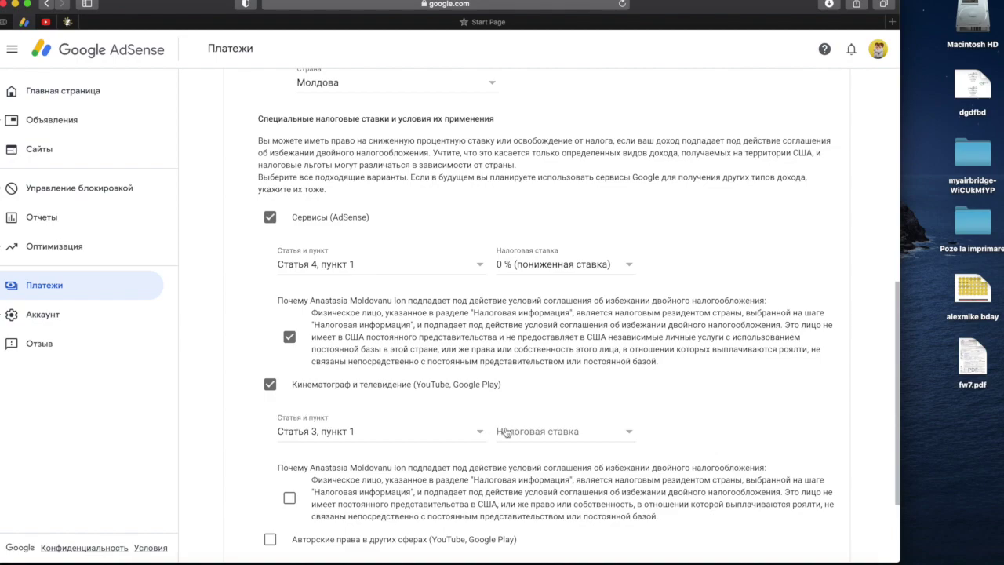
left_click(505, 432)
left_click(534, 451)
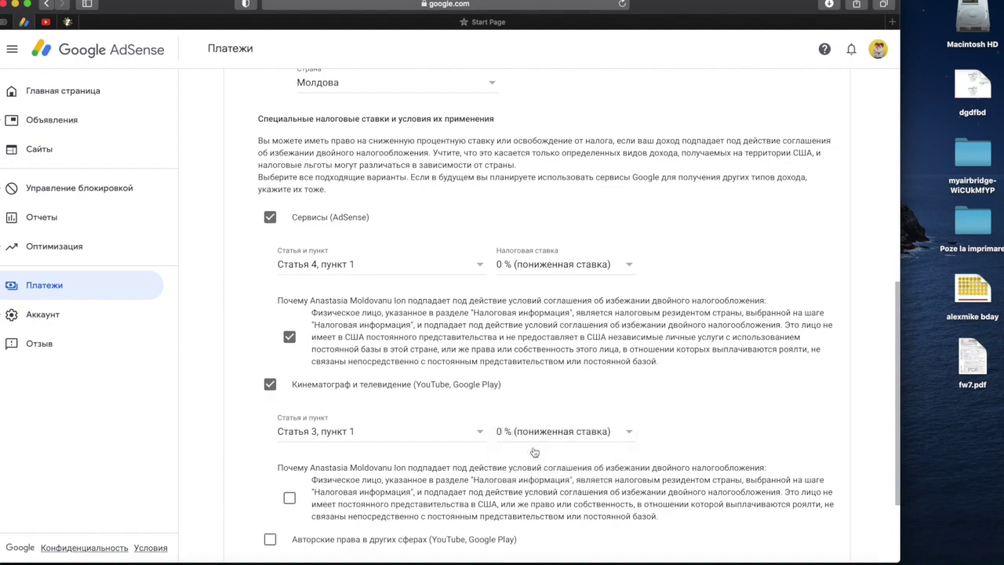
scroll(534, 452, "down", 3)
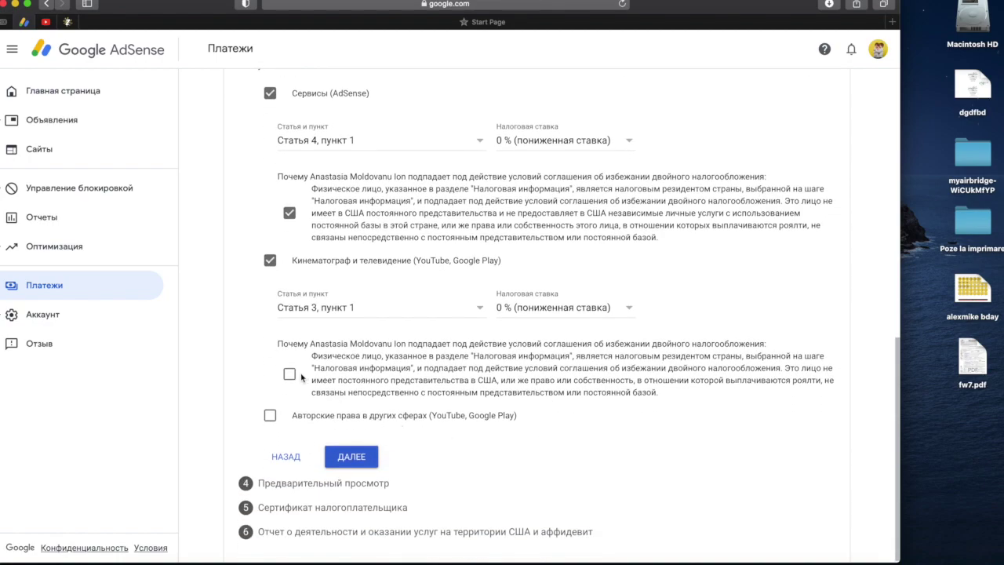
left_click(292, 376)
- Add Авторские права income at 0 % under Статья 3, пункт 1, with eligibility confirmed
left_click(269, 417)
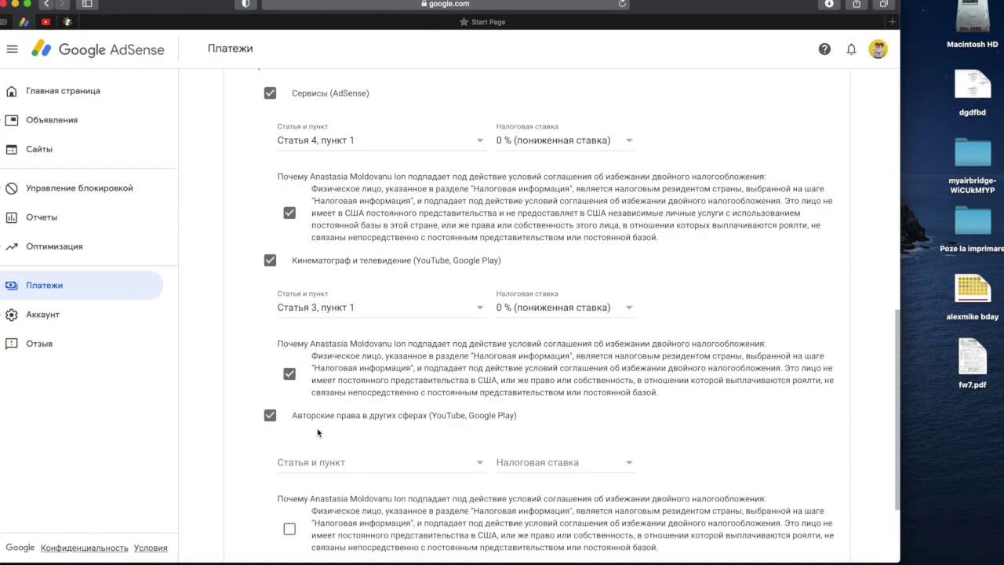
left_click(341, 462)
left_click(360, 483)
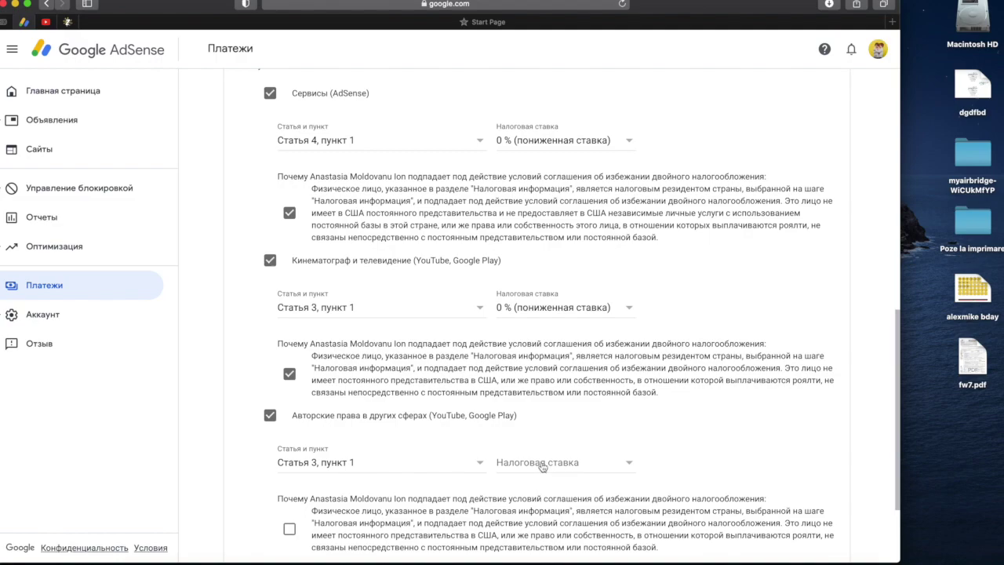
left_click(542, 467)
left_click(552, 483)
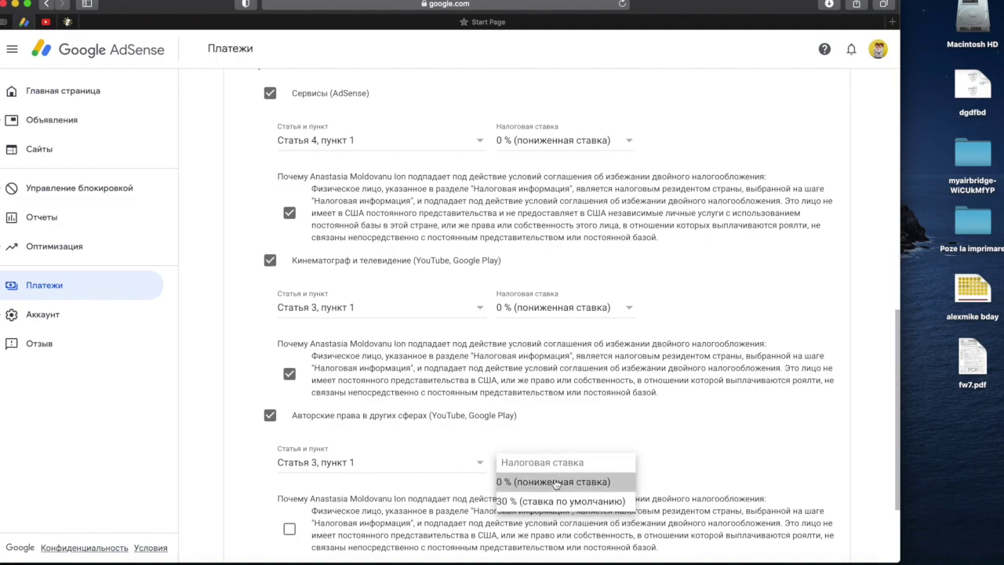
left_click(289, 532)
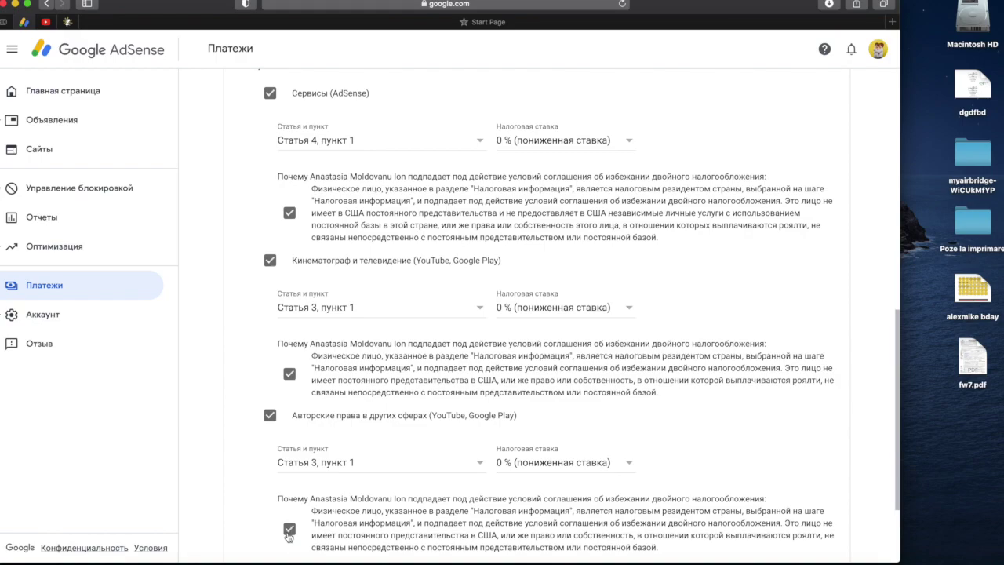
scroll(289, 533, "down", 3)
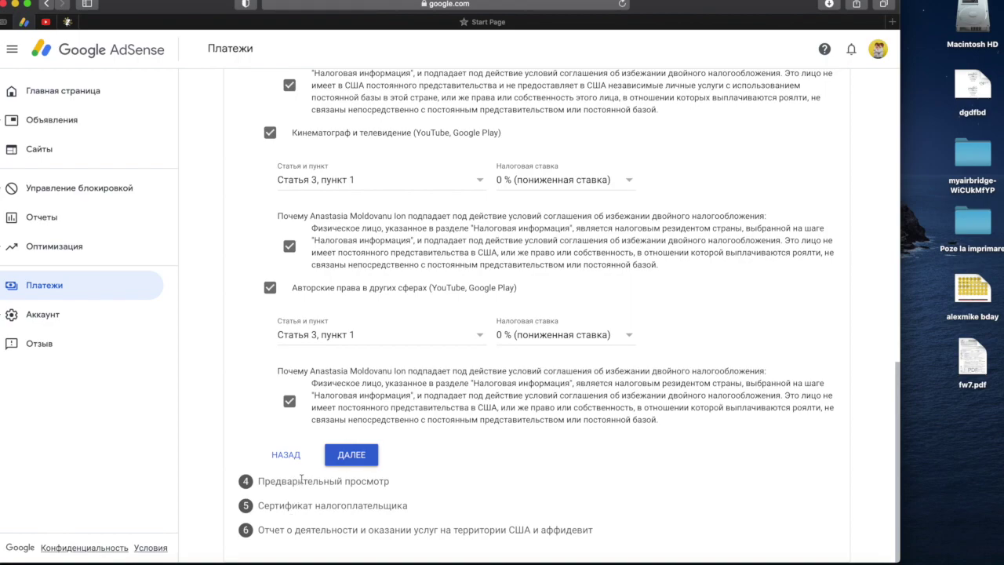
- Finish the treaty step and proceed to the Предварительный просмотр of the four W-8BEN forms
left_click(342, 464)
left_click(341, 463)
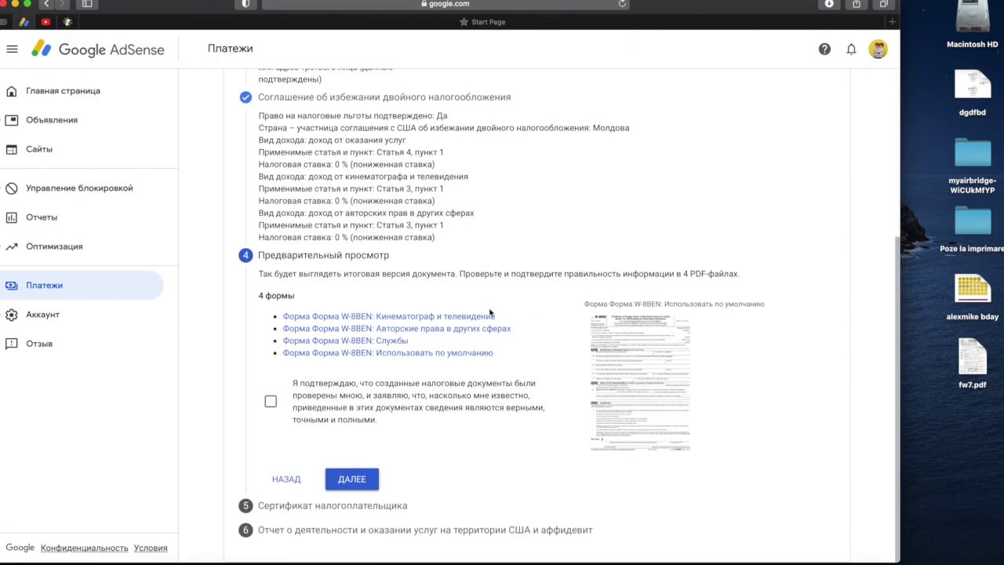
left_click(488, 317)
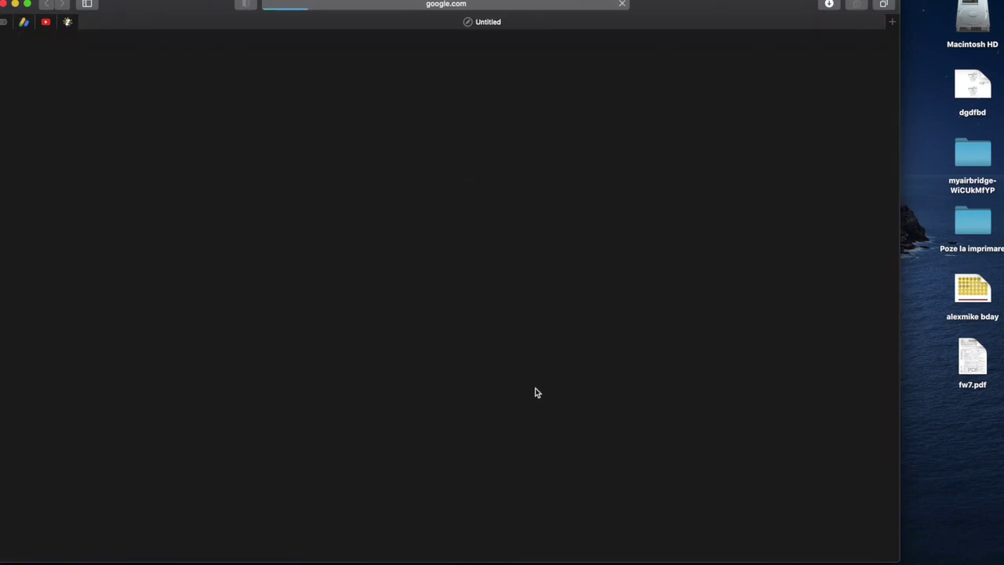
scroll(434, 247, "down", 2)
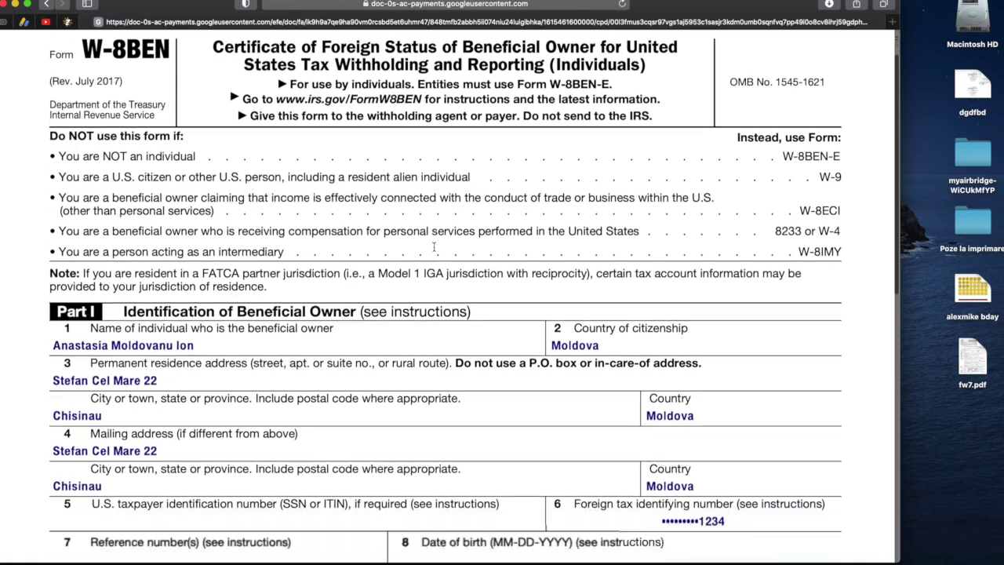
scroll(434, 247, "up", 4)
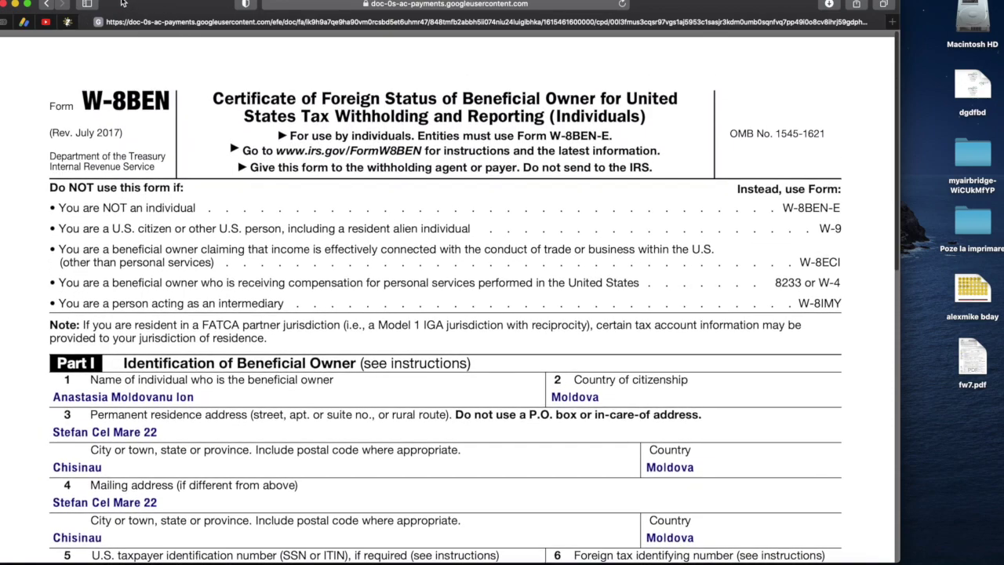
left_click(88, 22)
left_click(33, 23)
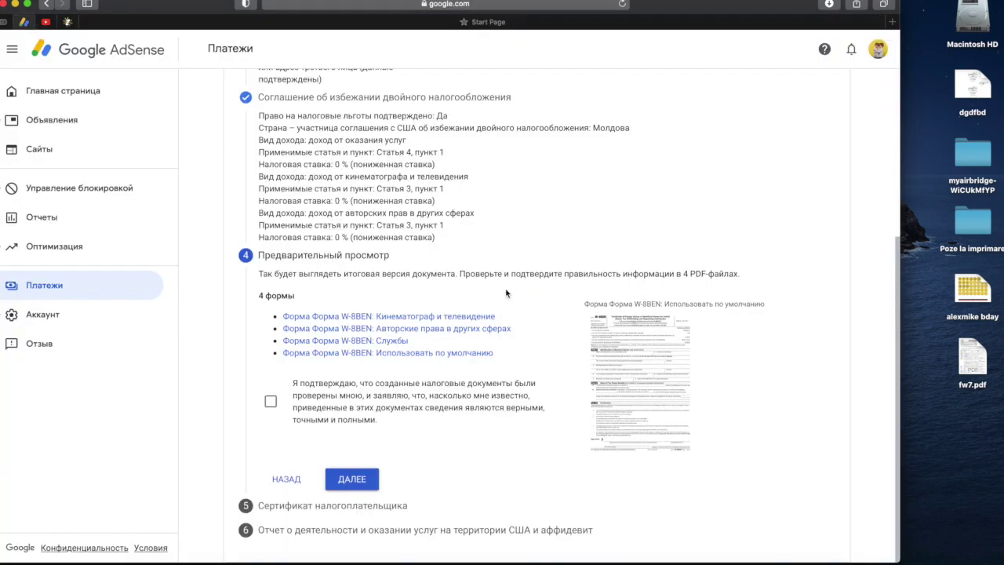
left_click(673, 368)
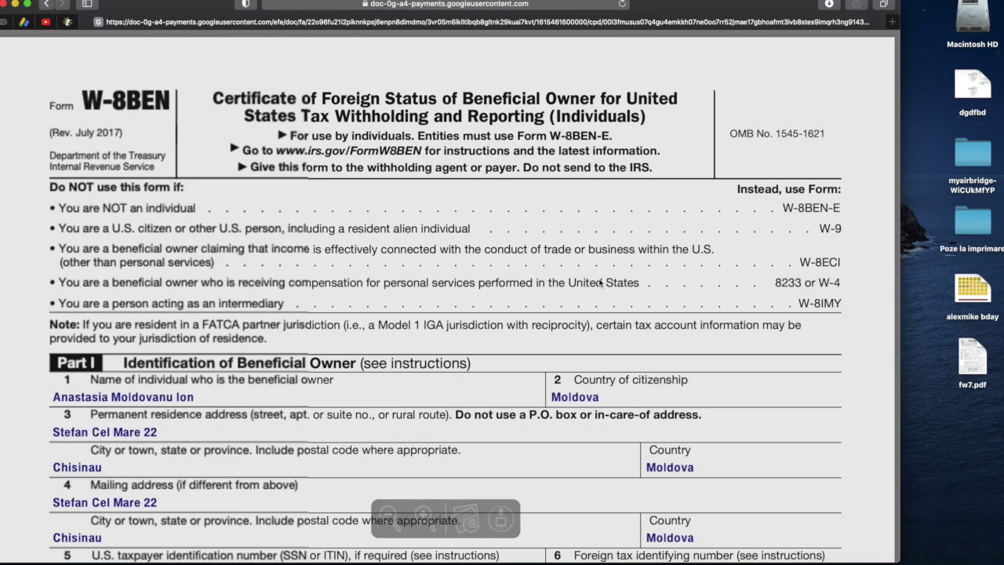
scroll(491, 445, "down", 10)
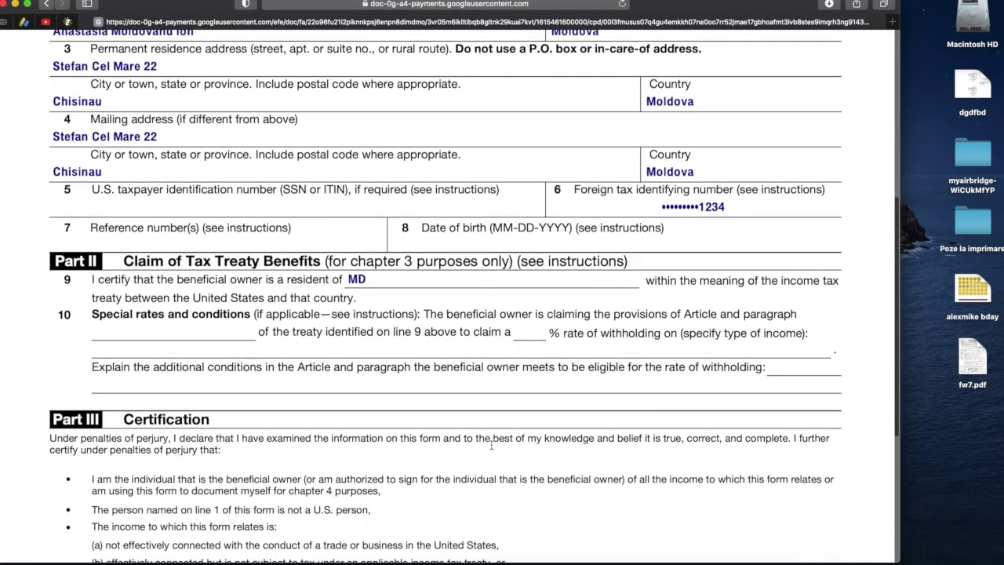
scroll(493, 445, "down", 3)
scroll(493, 445, "up", 15)
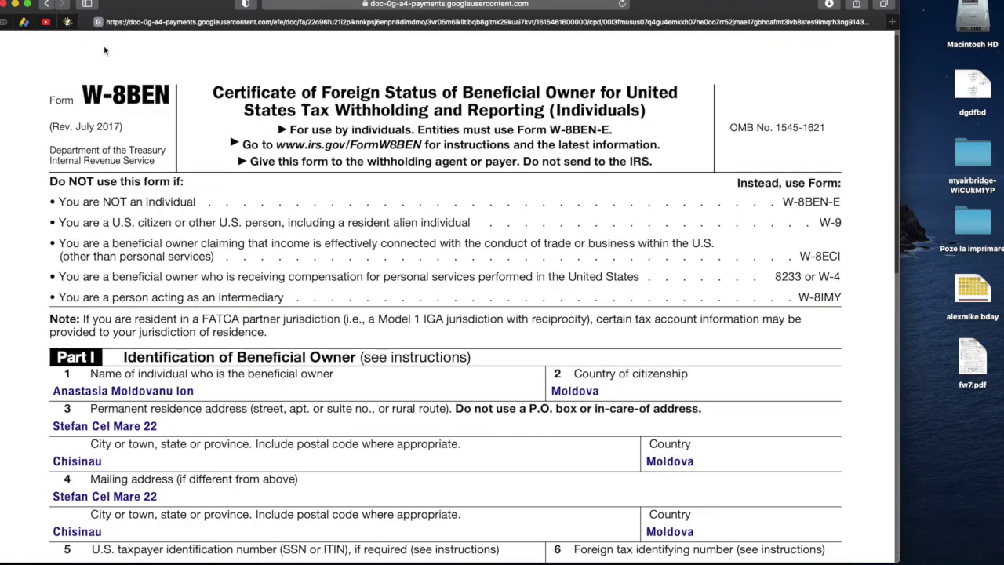
left_click(85, 22)
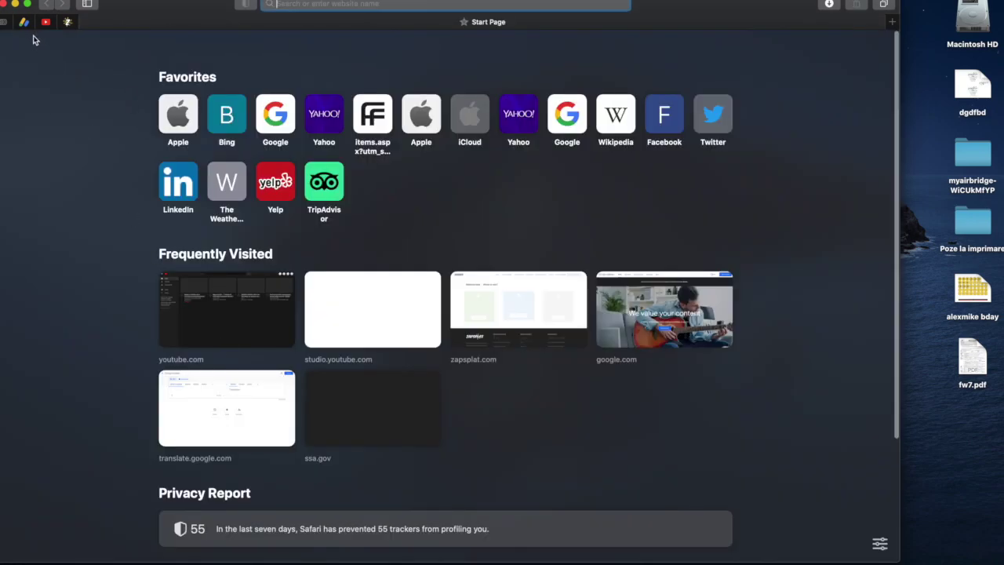
left_click(24, 22)
- Confirm the previewed forms, enter the signer's full name in Полное имя, and select Да, мое имя указано
left_click(270, 400)
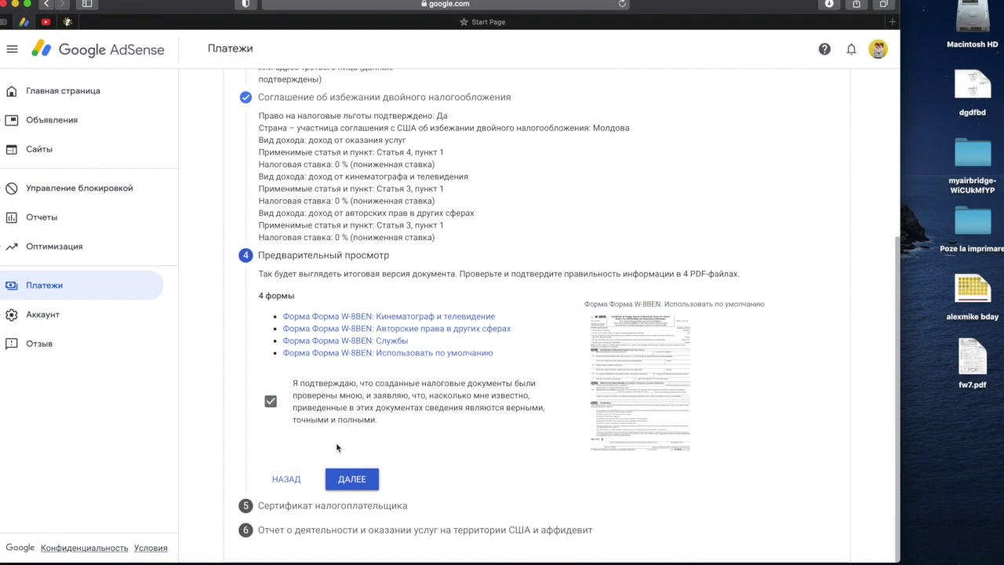
left_click(351, 478)
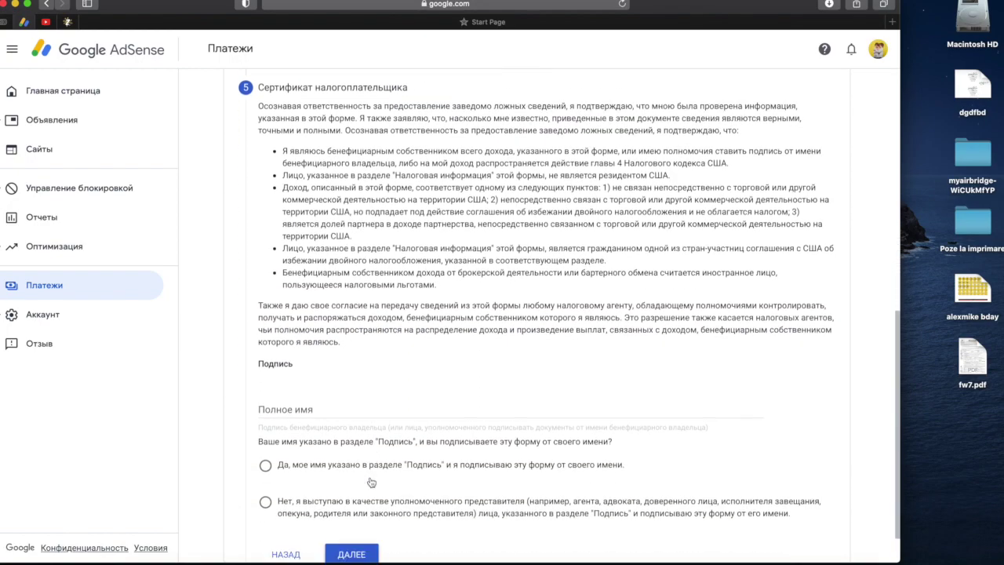
left_click(324, 394)
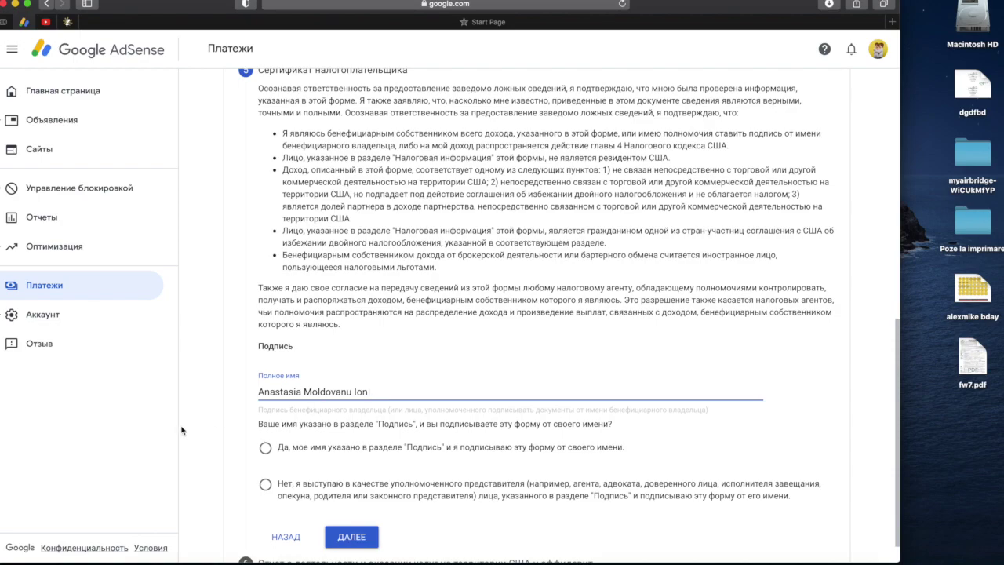
scroll(236, 427, "down", 1)
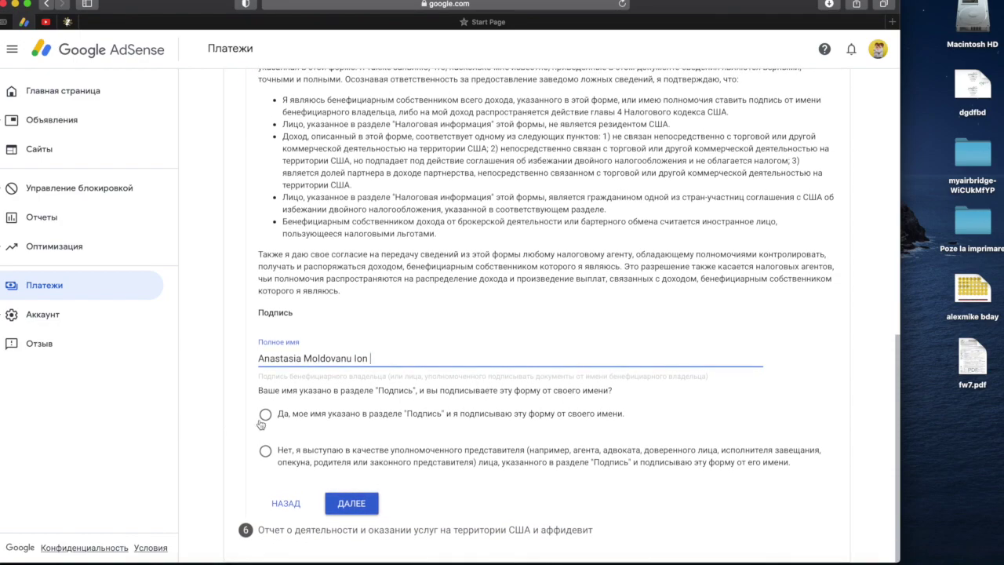
left_click(263, 416)
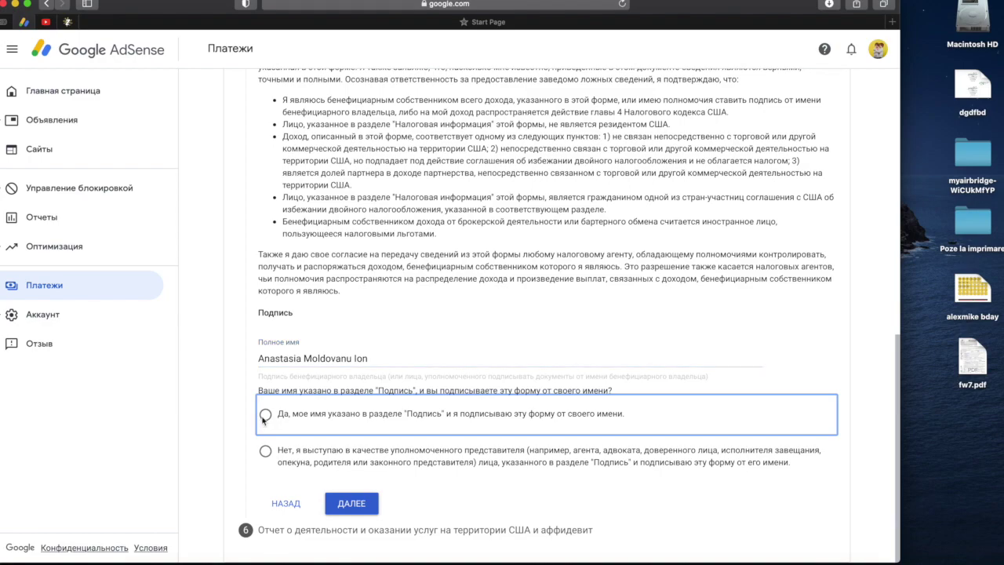
- Complete signing, answer Нет to US activities, and confirm all services are performed outside the US
left_click(339, 505)
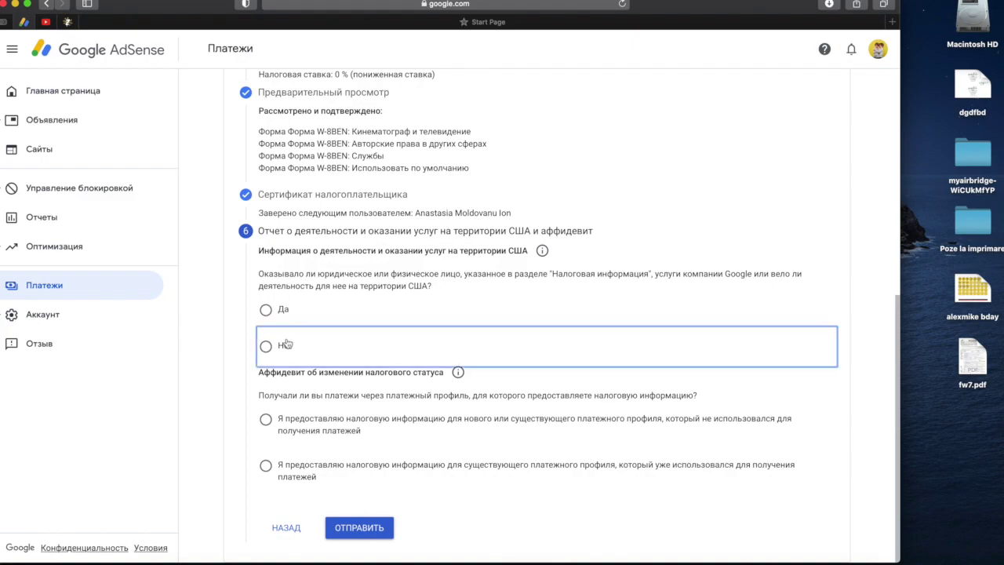
left_click(287, 344)
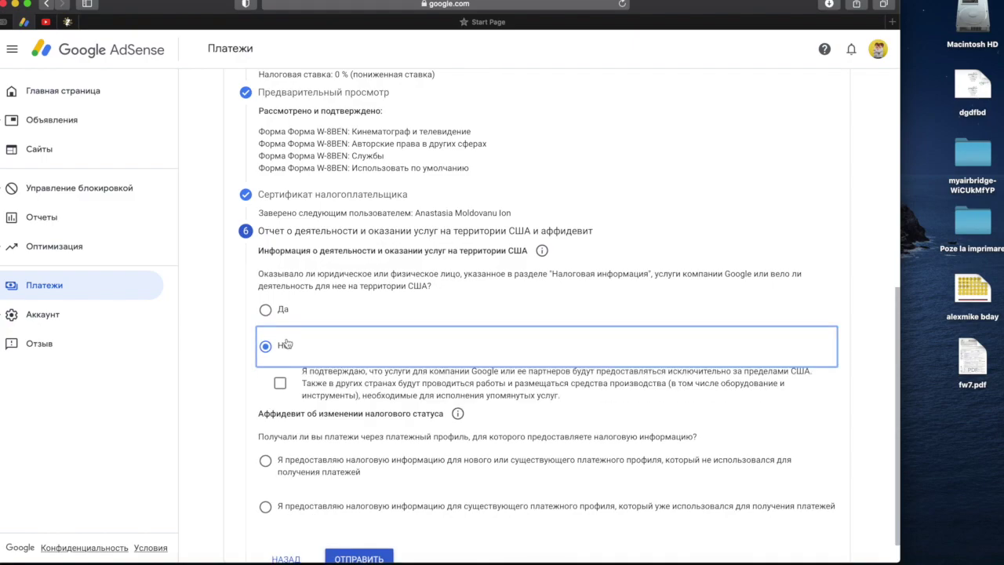
scroll(341, 430, "down", 1)
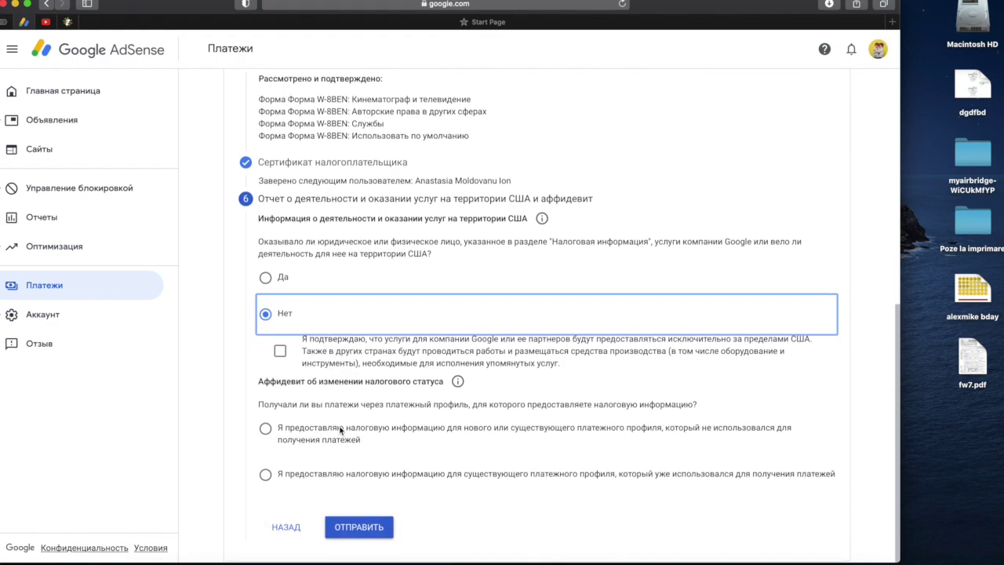
left_click(280, 353)
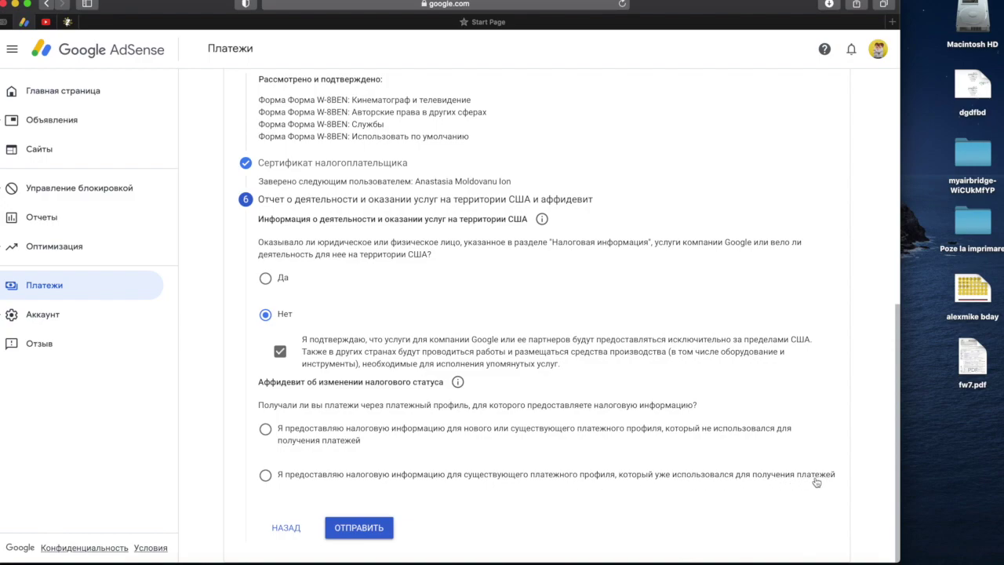
- Choose the already-paid profile affidavit and affirm tax details unchanged since January 2020
left_click(264, 477)
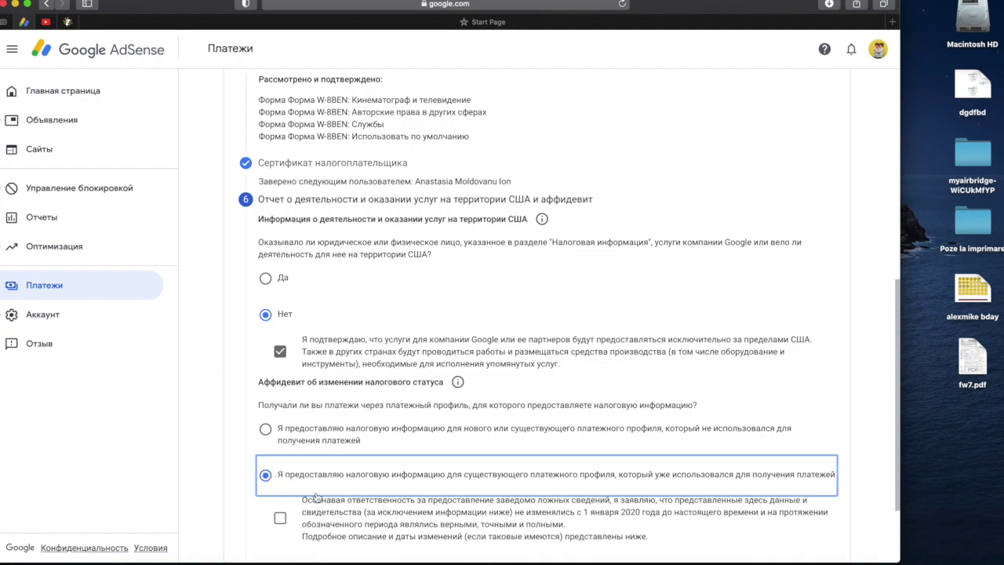
scroll(316, 497, "down", 1)
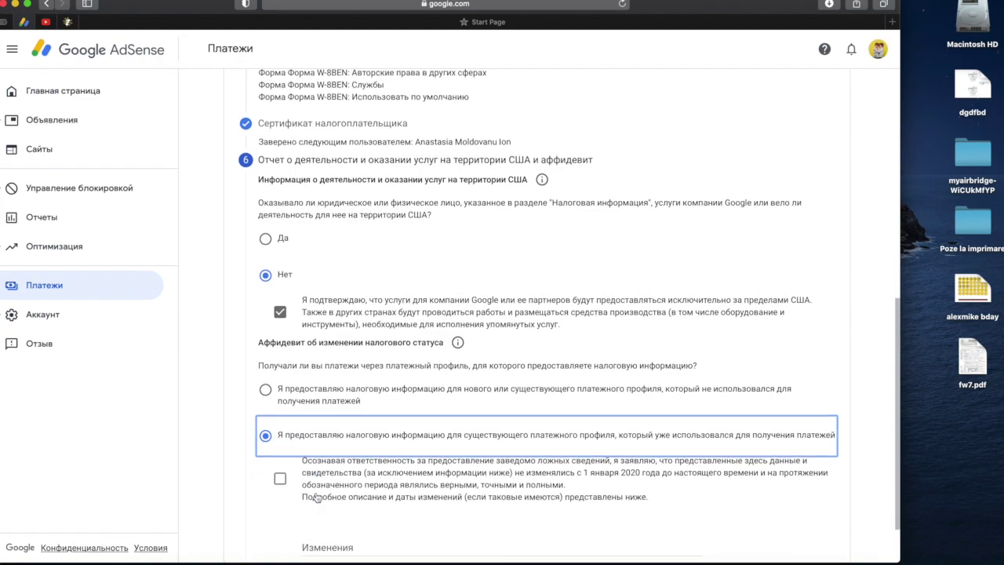
scroll(317, 497, "down", 1)
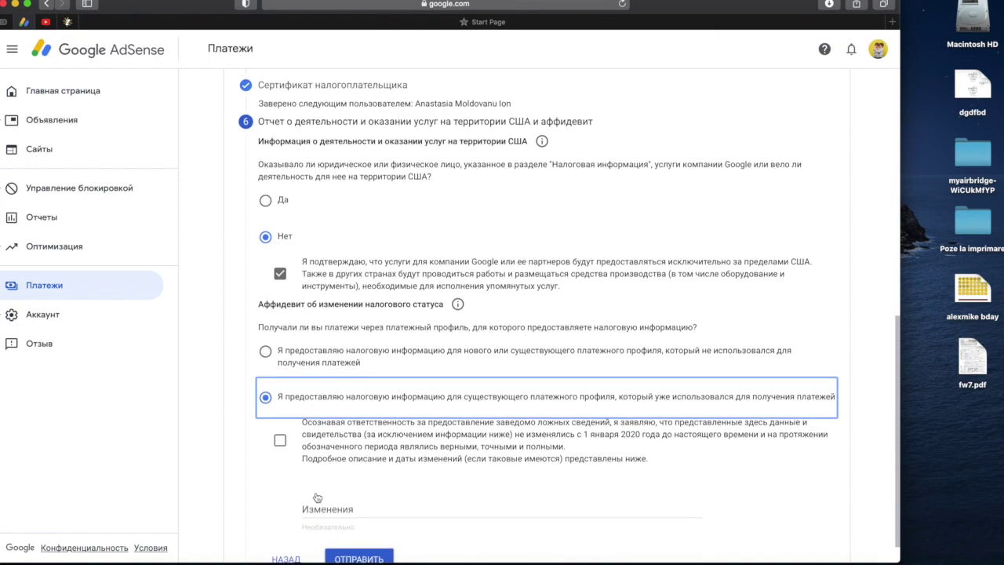
left_click(280, 436)
left_click(280, 436)
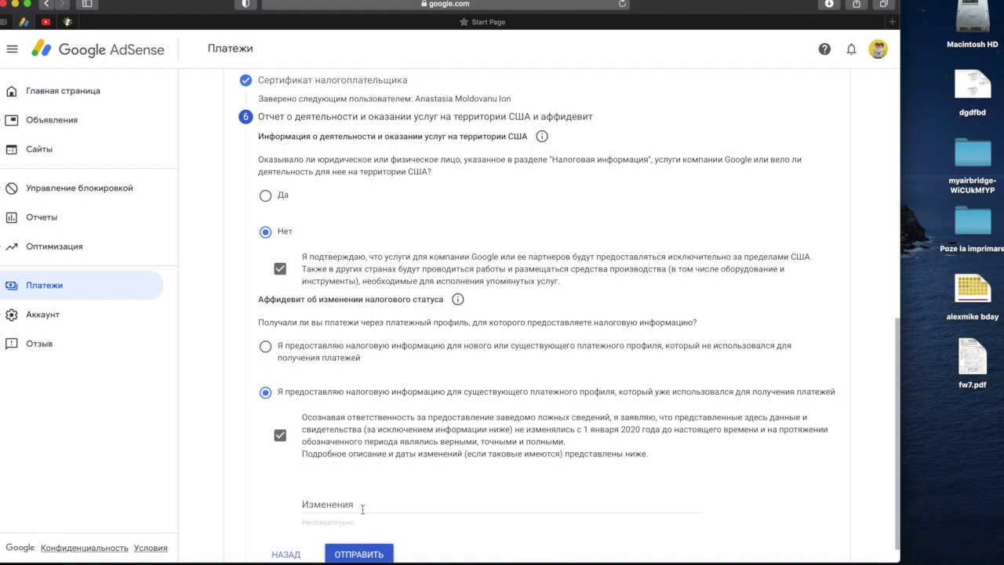
scroll(361, 506, "down", 1)
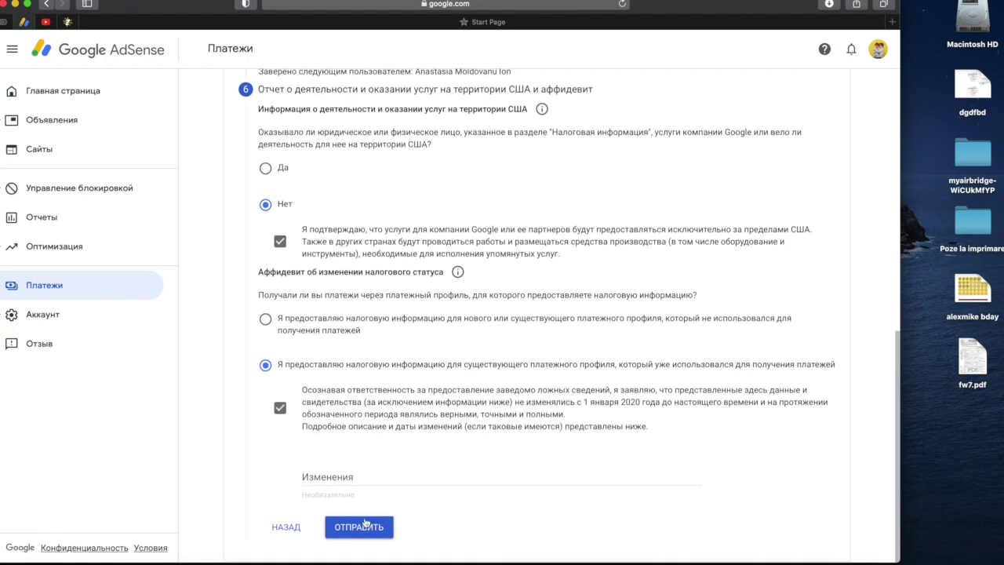